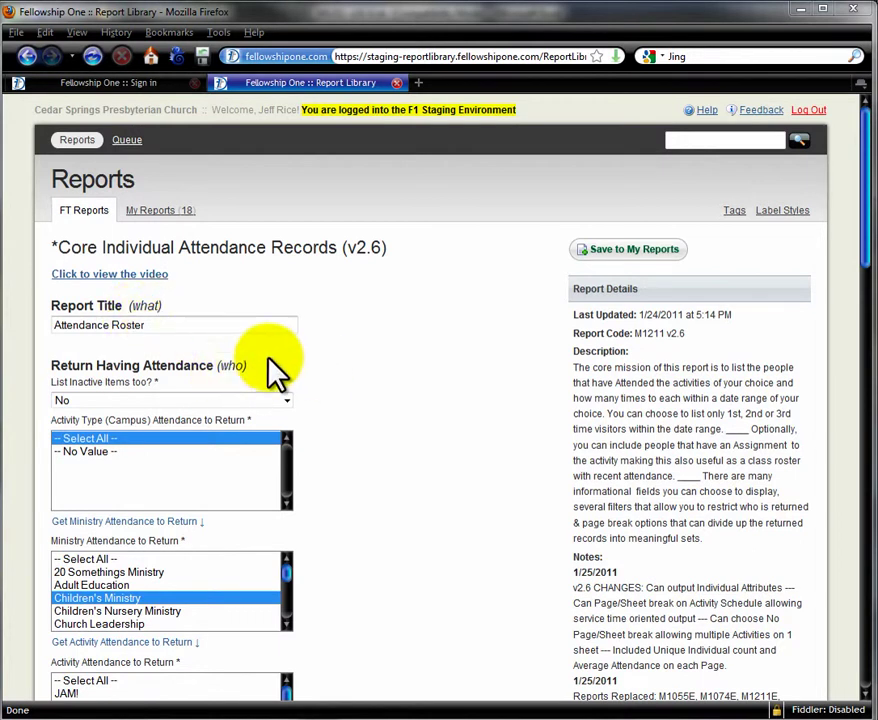
Review the report's attendance criteria and the attendance grid's grouping and page/sheet break choices, keeping Date and Activity
scroll(337, 372, "down", 2)
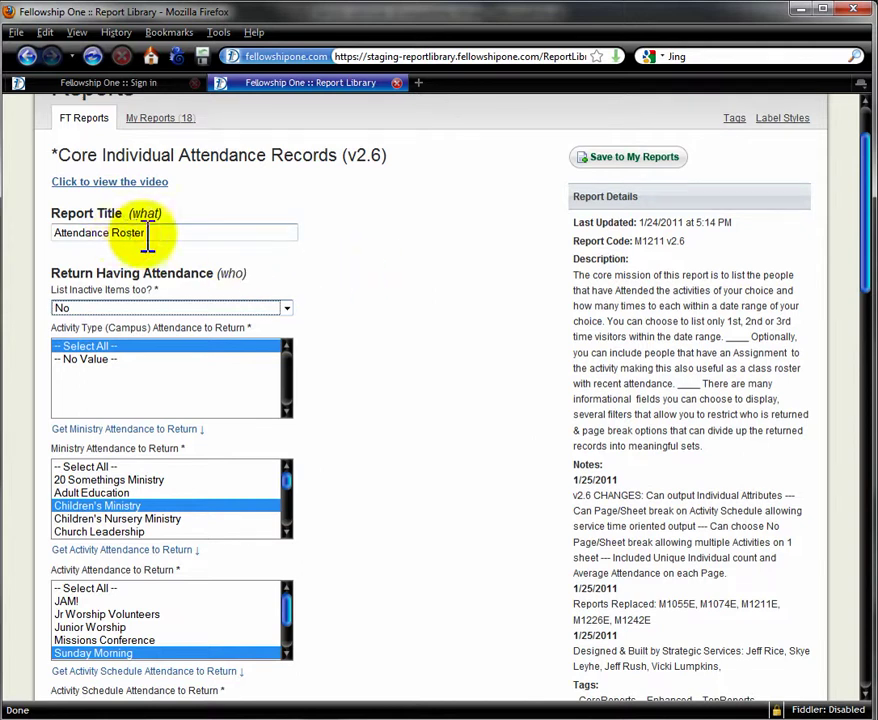
scroll(430, 400, "down", 2)
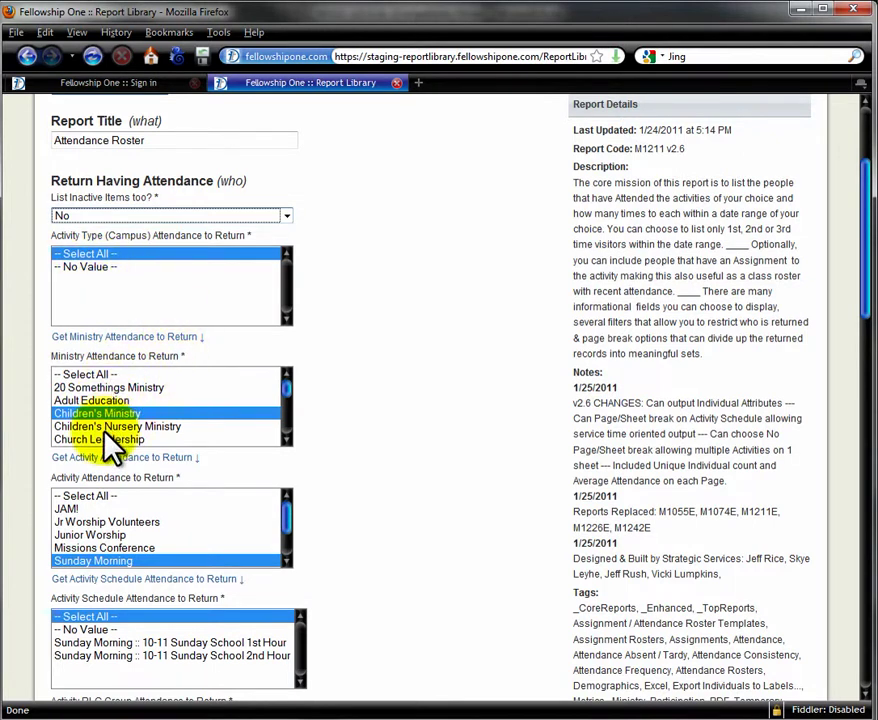
scroll(447, 506, "down", 3)
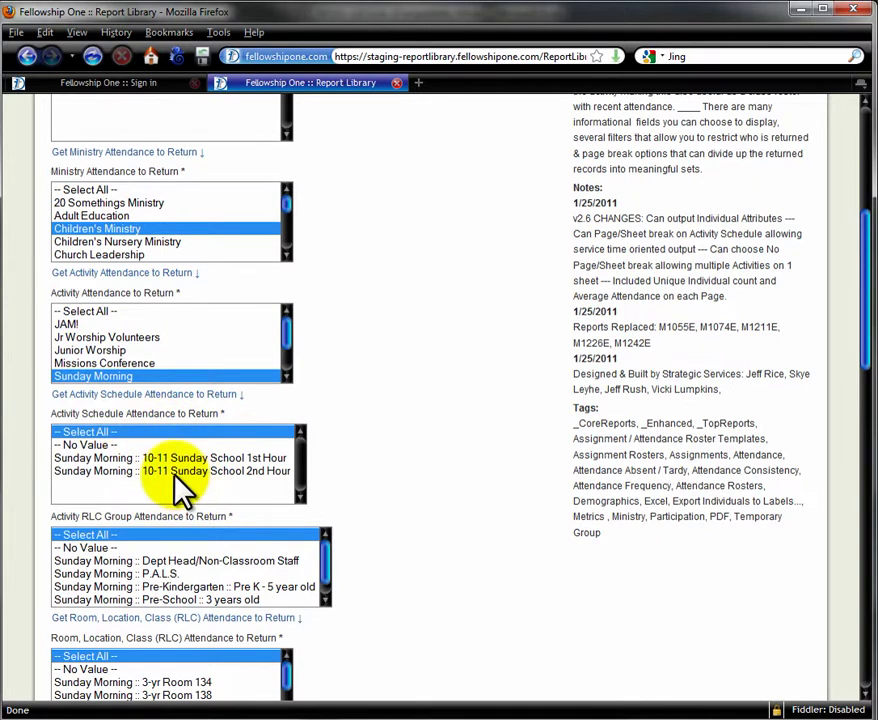
scroll(430, 478, "down", 3)
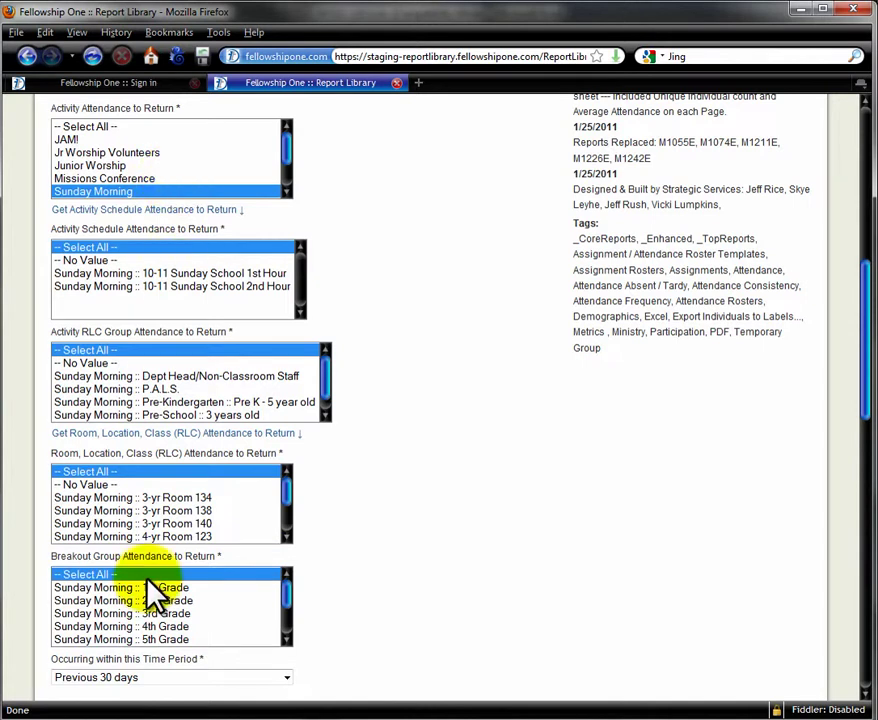
scroll(400, 545, "down", 5)
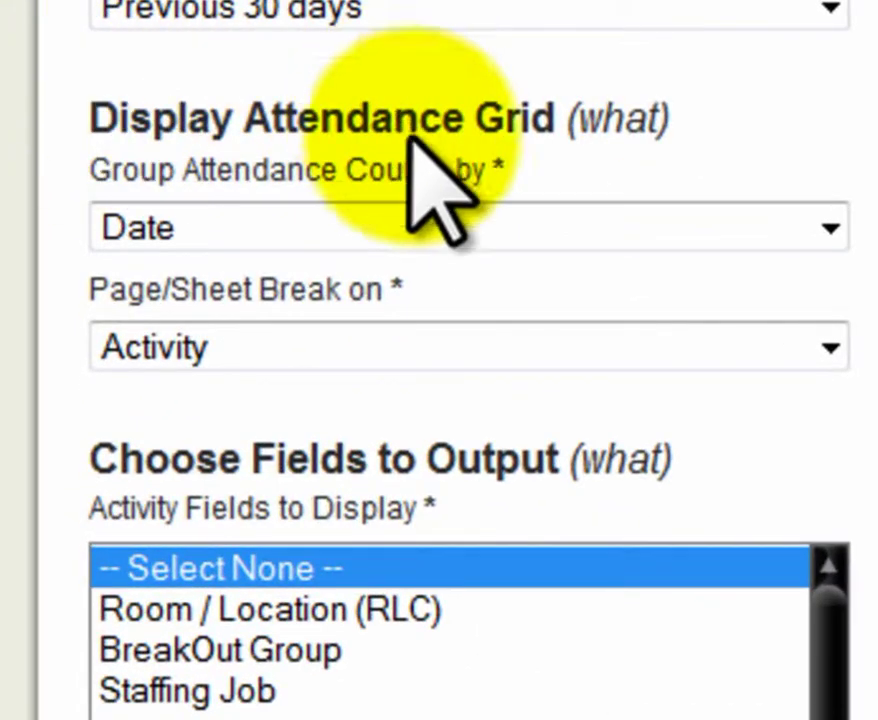
left_click(432, 229)
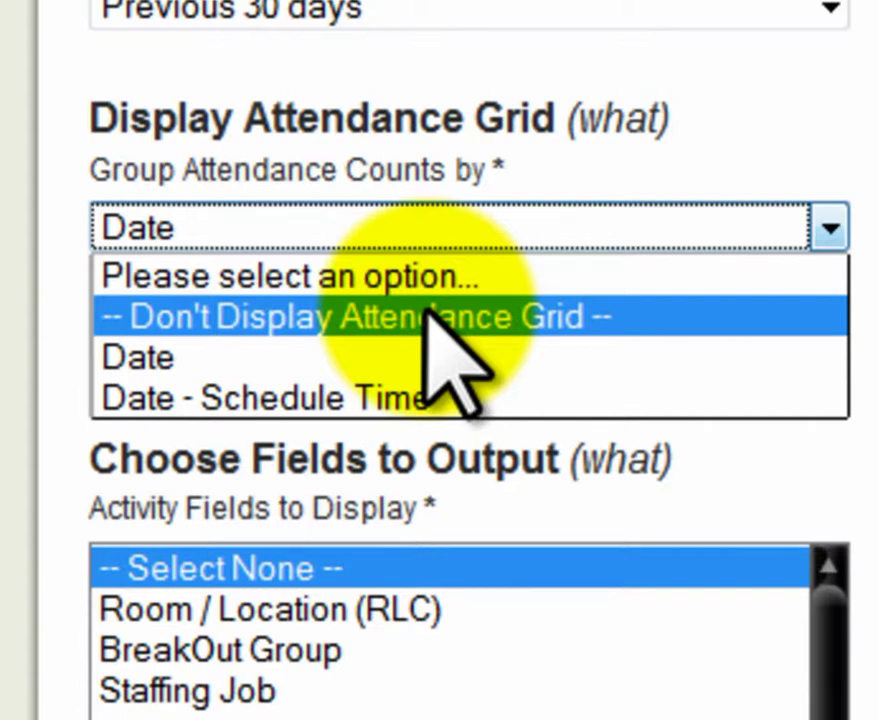
left_click(300, 357)
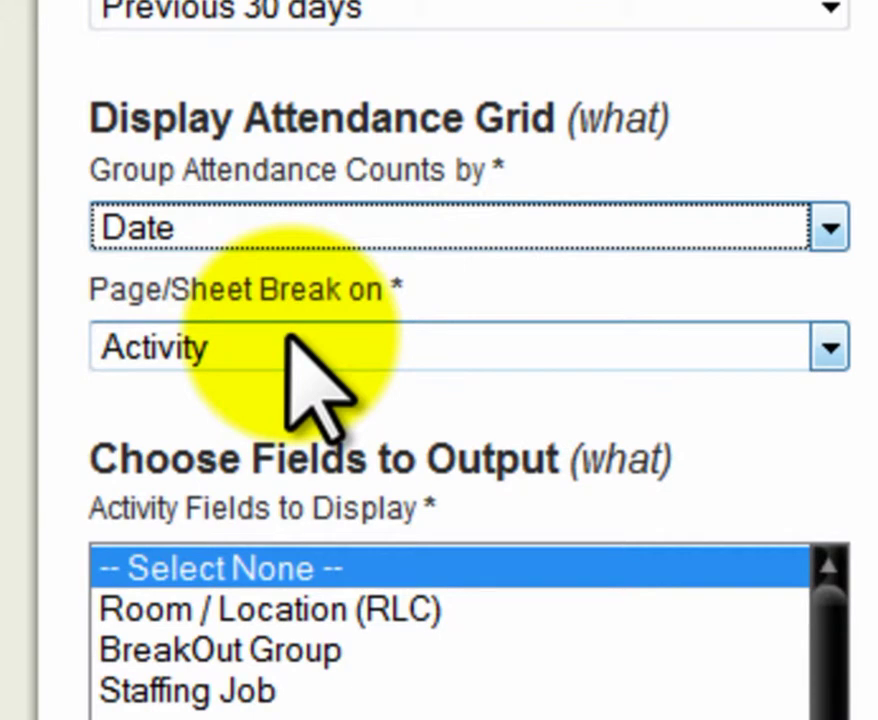
left_click(289, 340)
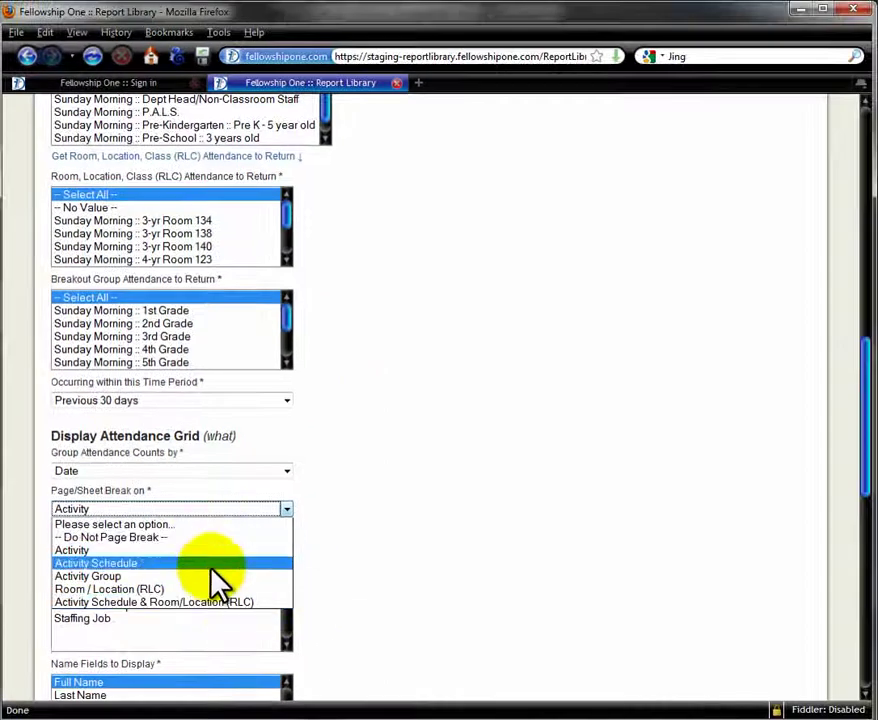
left_click(402, 588)
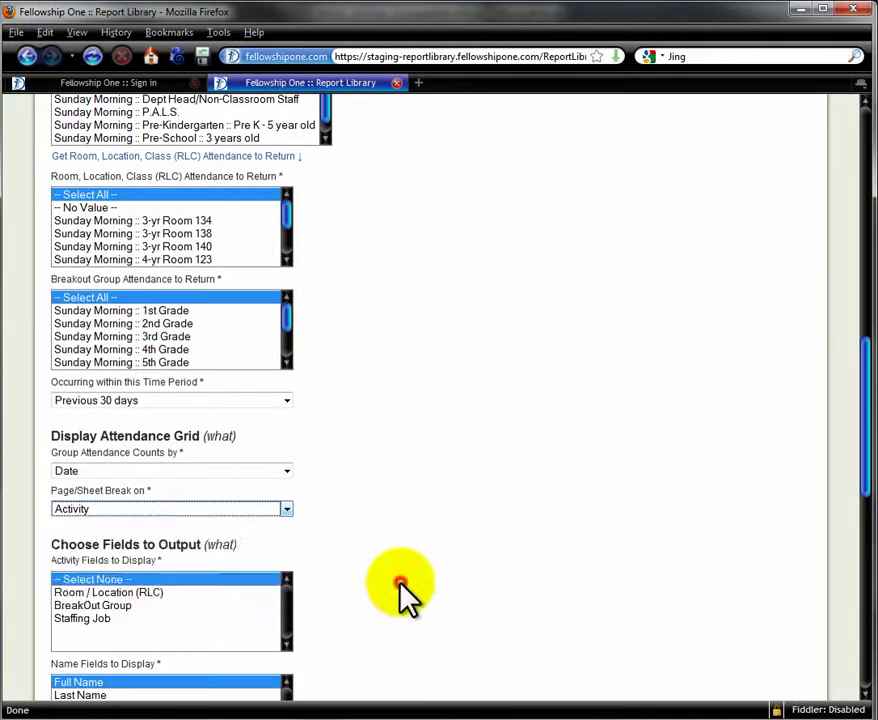
Review the activity, name, address, household and individual fields available for output, through the end of the individual fields list
scroll(412, 582, "down", 3)
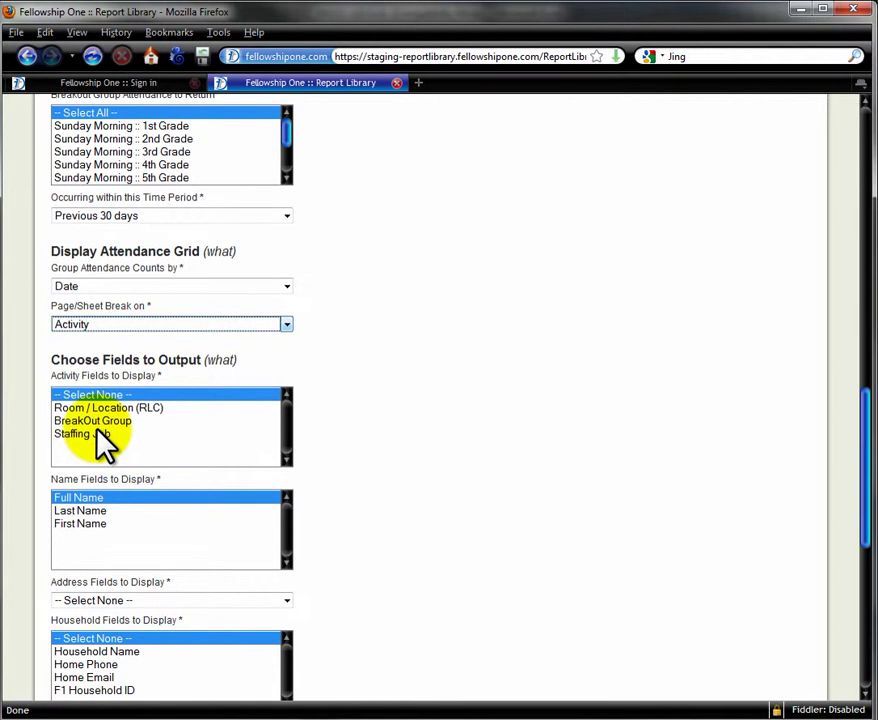
scroll(357, 502, "down", 2)
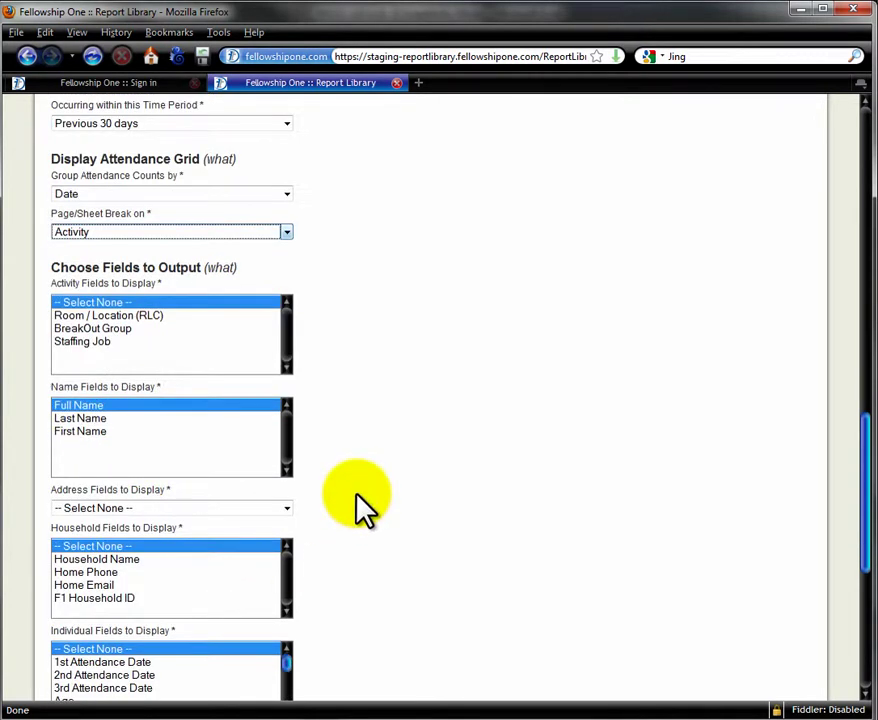
scroll(359, 506, "down", 2)
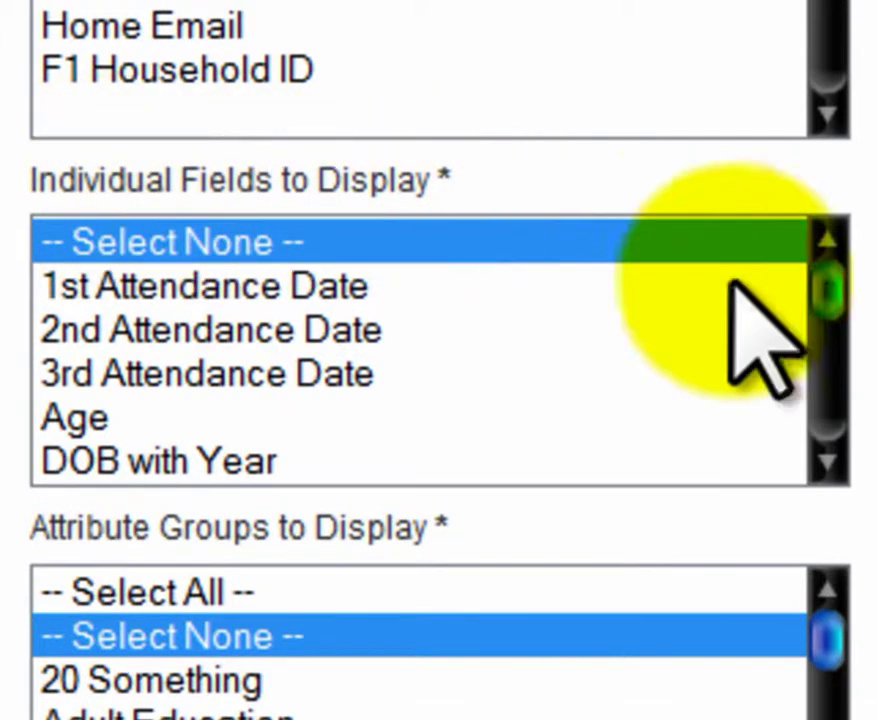
scroll(822, 338, "down", 2)
left_click_drag(820, 338, 801, 414)
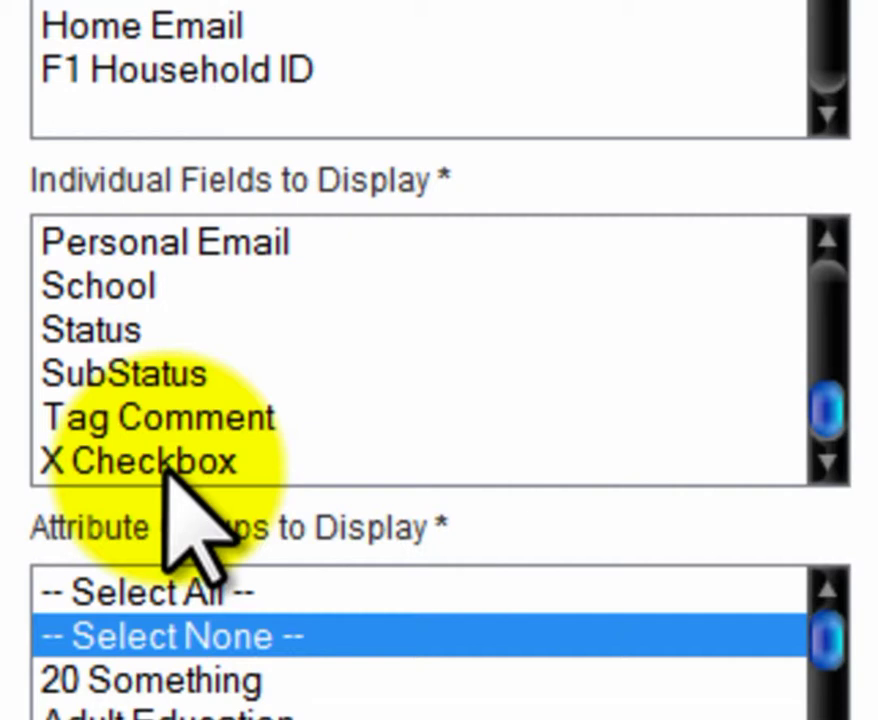
Load the Adult Education attributes and select Christian Ed Approved Teacher, Partners in Prayer and Precept Leader for display
left_click(188, 591)
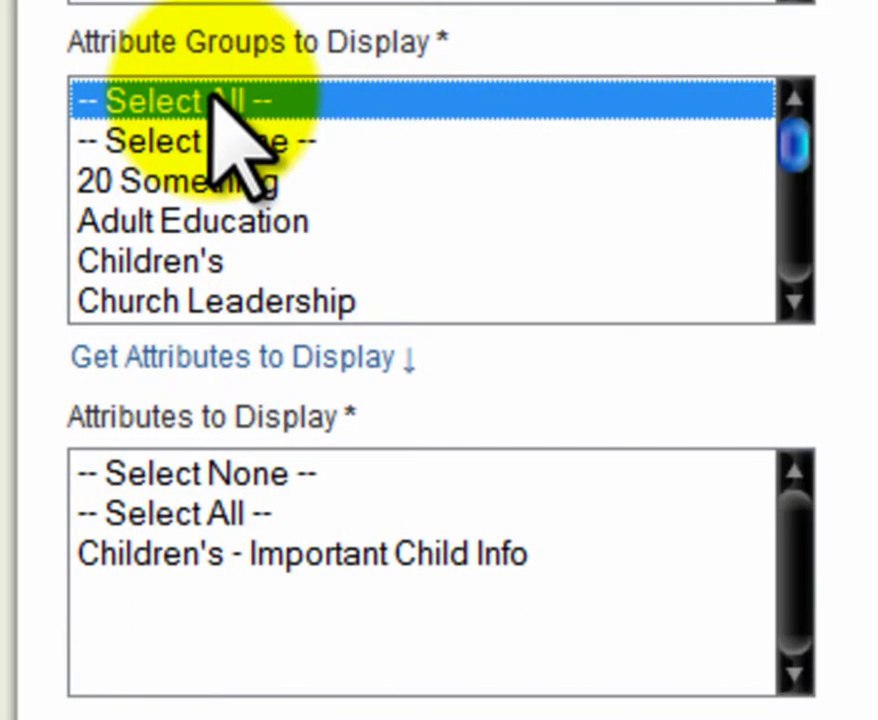
left_click(235, 221)
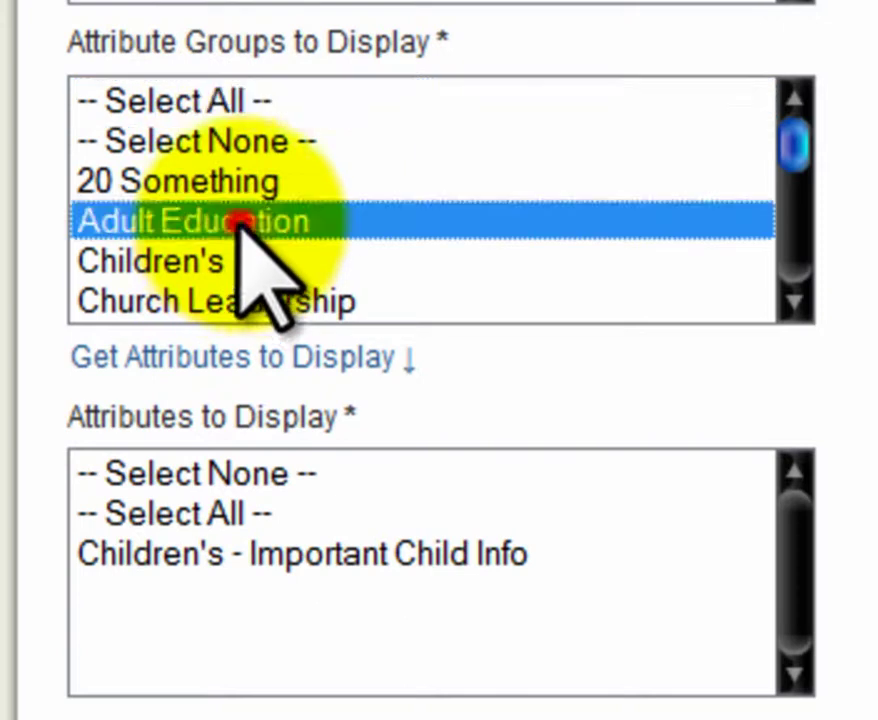
left_click(262, 352)
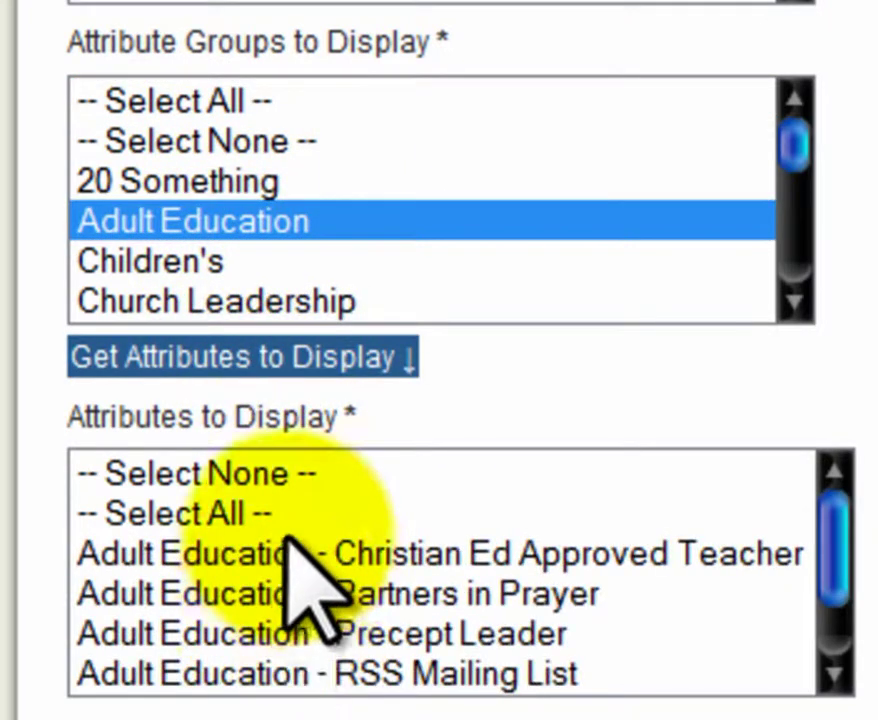
left_click(293, 548)
left_click(284, 600)
left_click(252, 548)
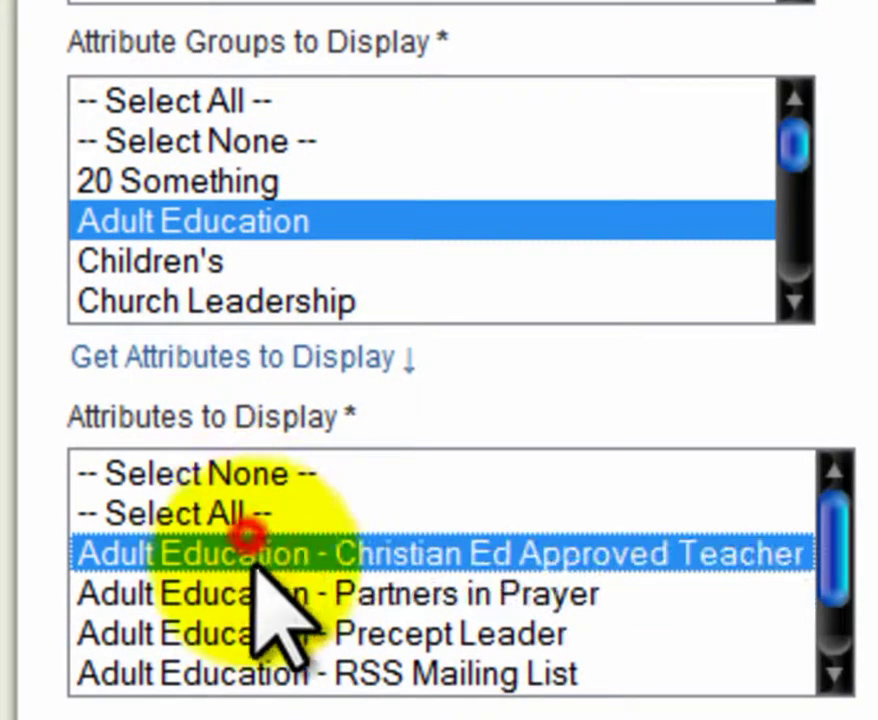
left_click(245, 592, "ctrl")
left_click(245, 633, "ctrl")
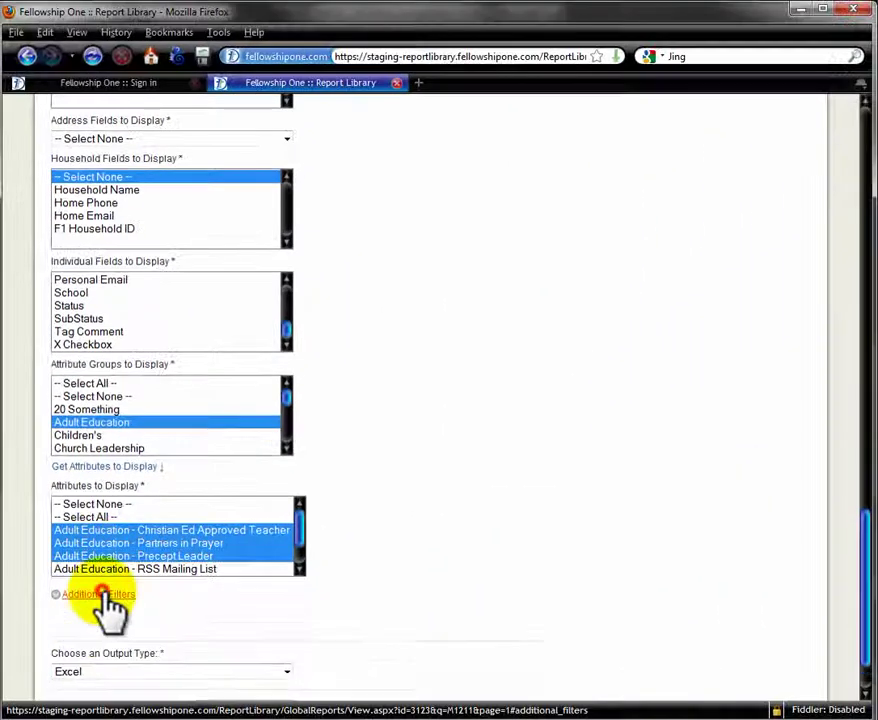
Expand the additional filters and review the assignment, visitor, quantity, status, age, role, group and display formatting options
left_click(104, 598)
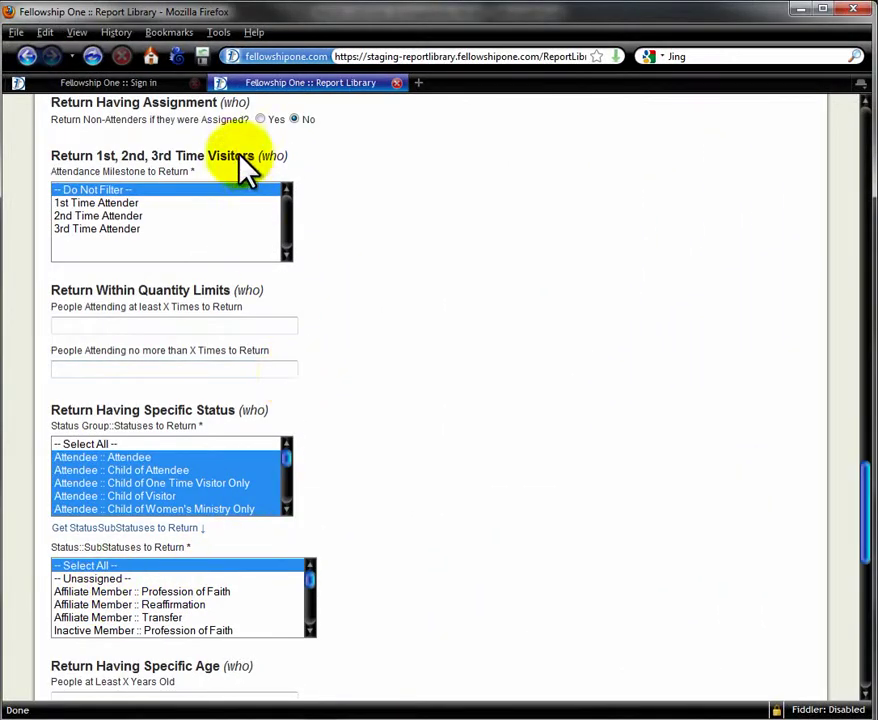
scroll(340, 310, "down", 5)
scroll(349, 318, "up", 5)
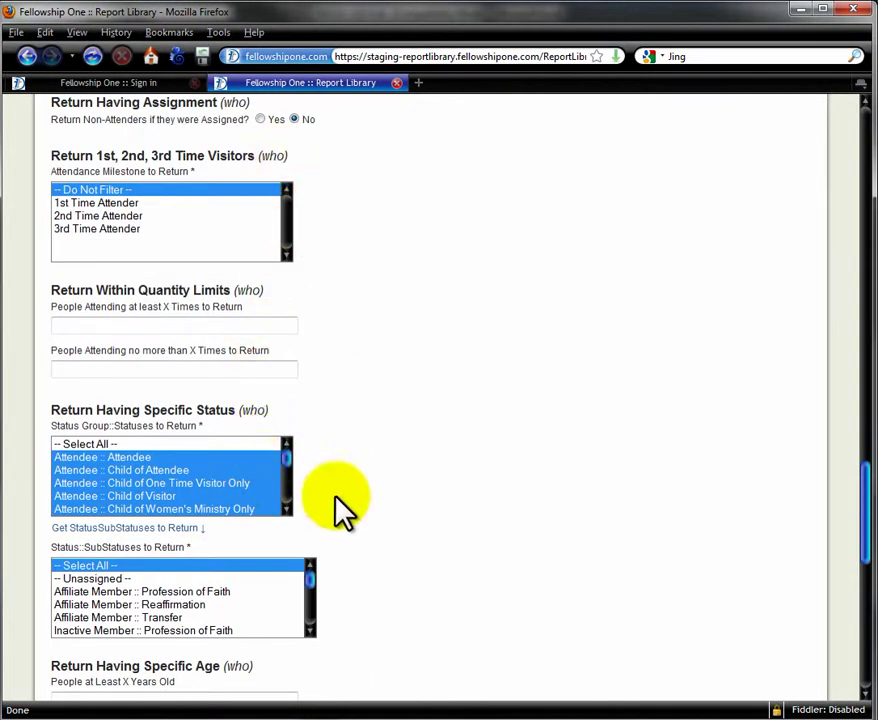
scroll(345, 510, "down", 2)
scroll(342, 498, "down", 10)
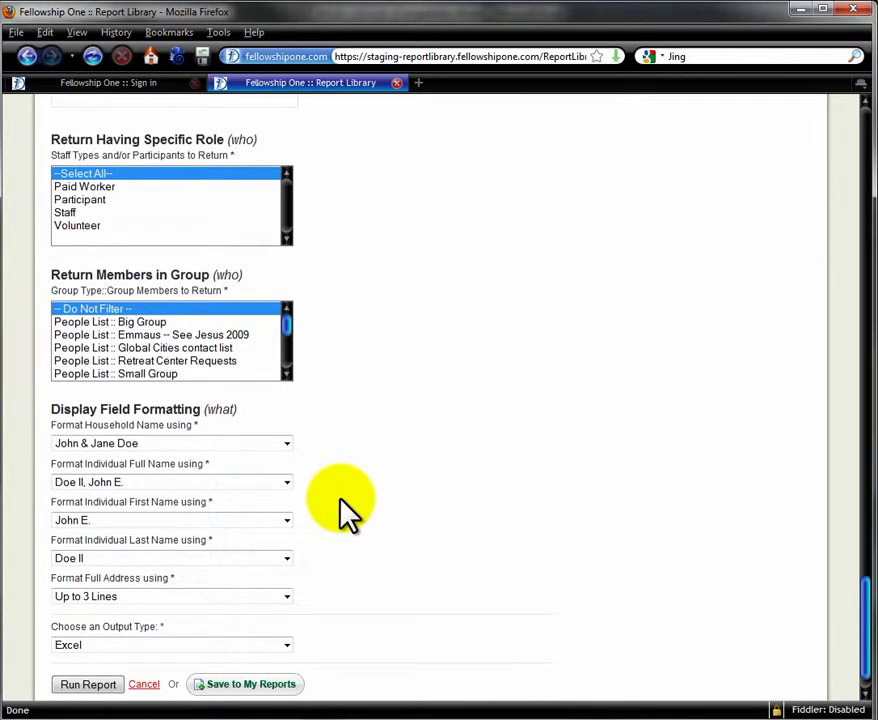
scroll(340, 500, "up", 5)
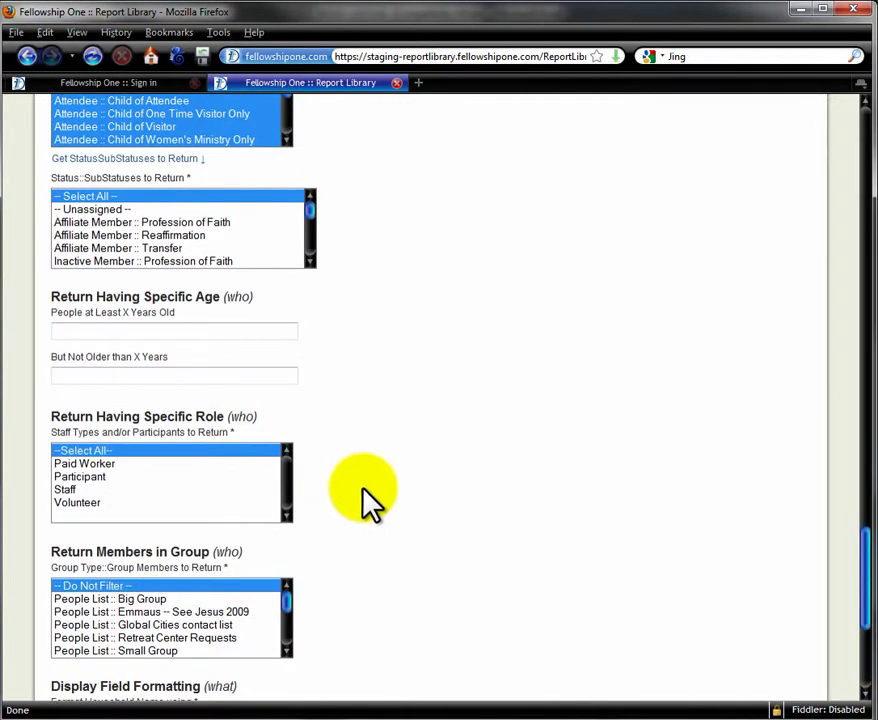
scroll(365, 515, "up", 20)
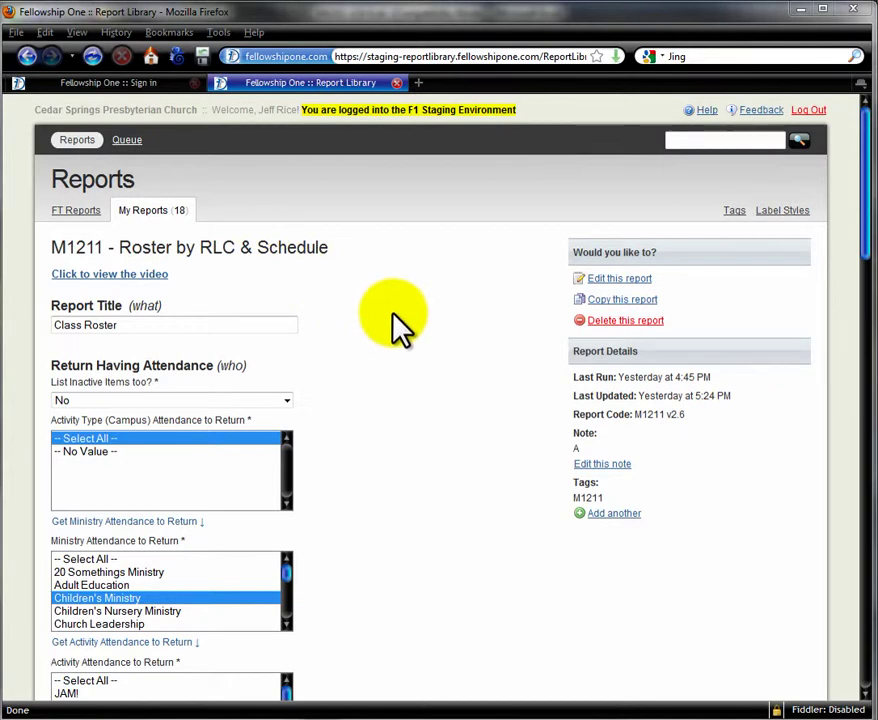
Examine the saved Roster by RLC & Schedule report's attendance criteria, date range, page break, output fields and attributes
scroll(418, 316, "down", 5)
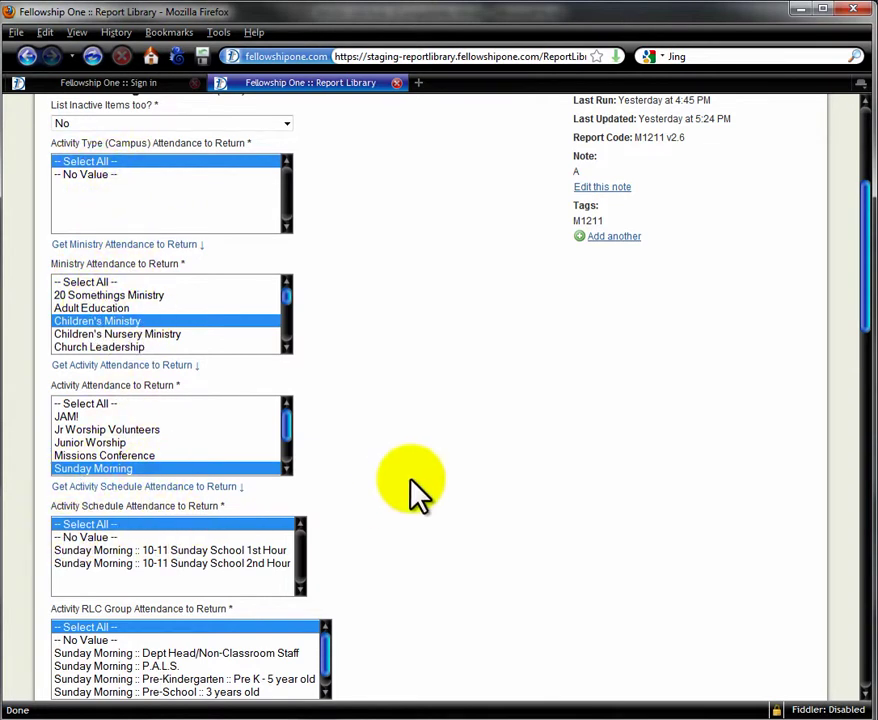
scroll(413, 494, "down", 3)
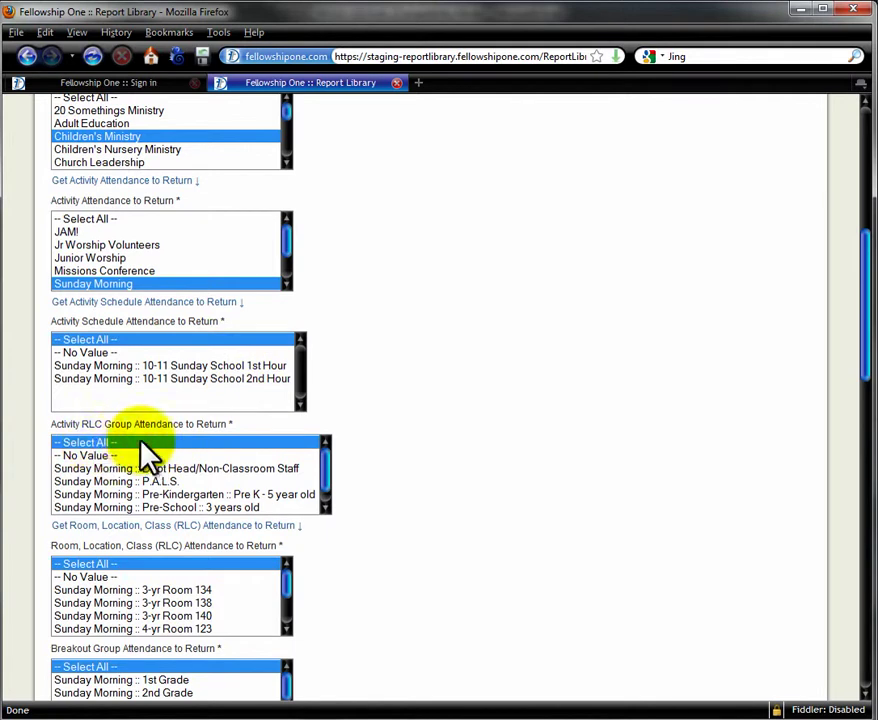
scroll(120, 480, "down", 1)
scroll(300, 510, "down", 5)
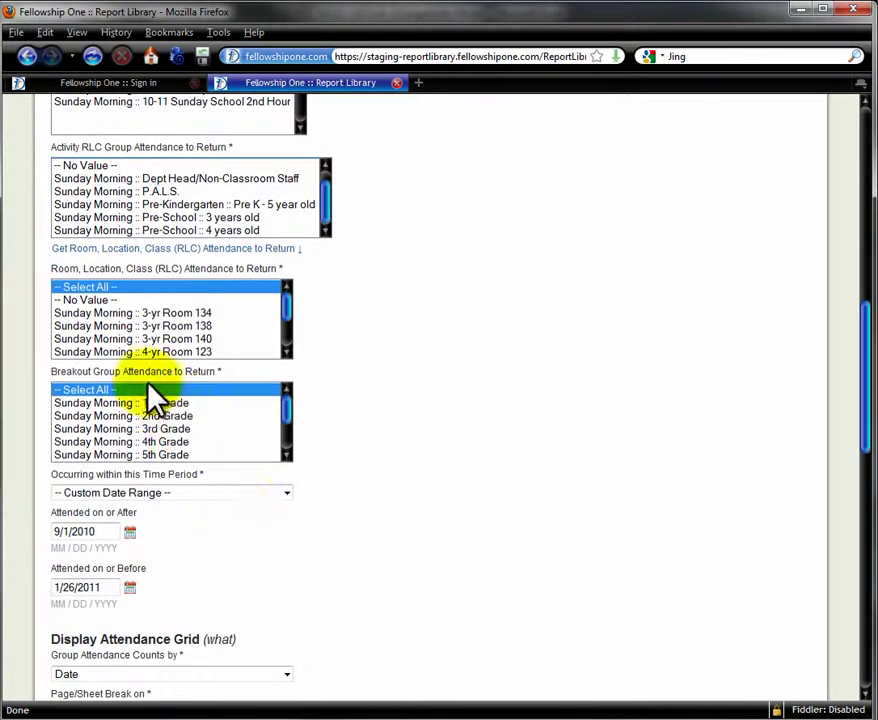
scroll(400, 428, "down", 3)
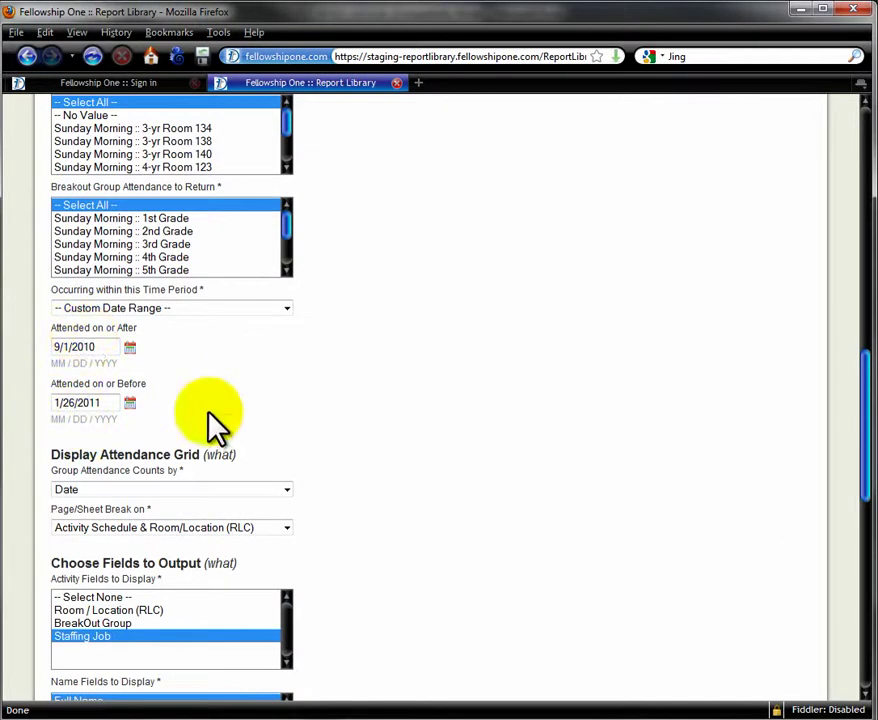
scroll(200, 415, "down", 2)
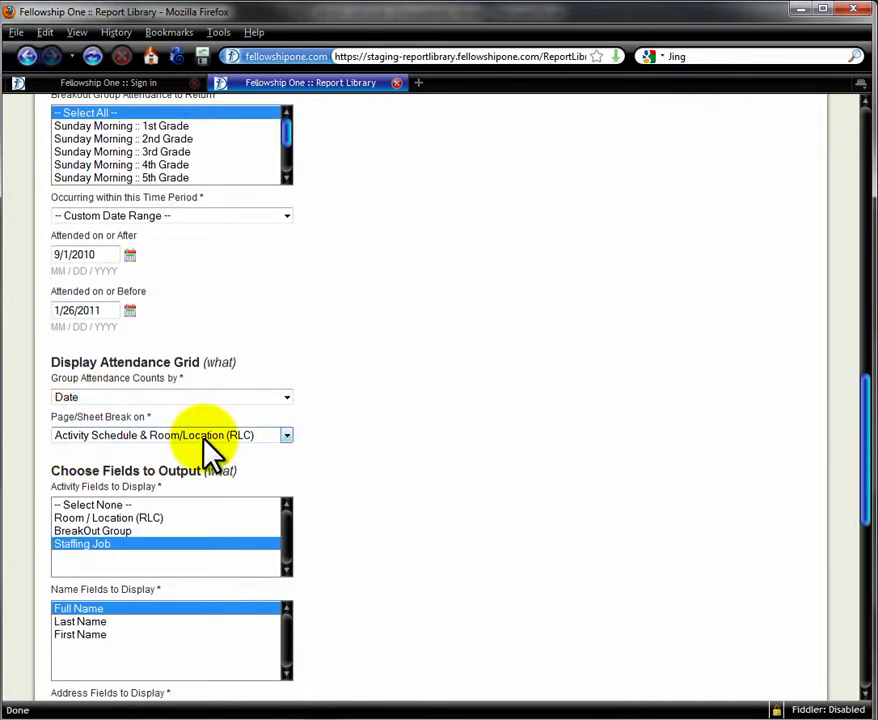
scroll(190, 450, "down", 2)
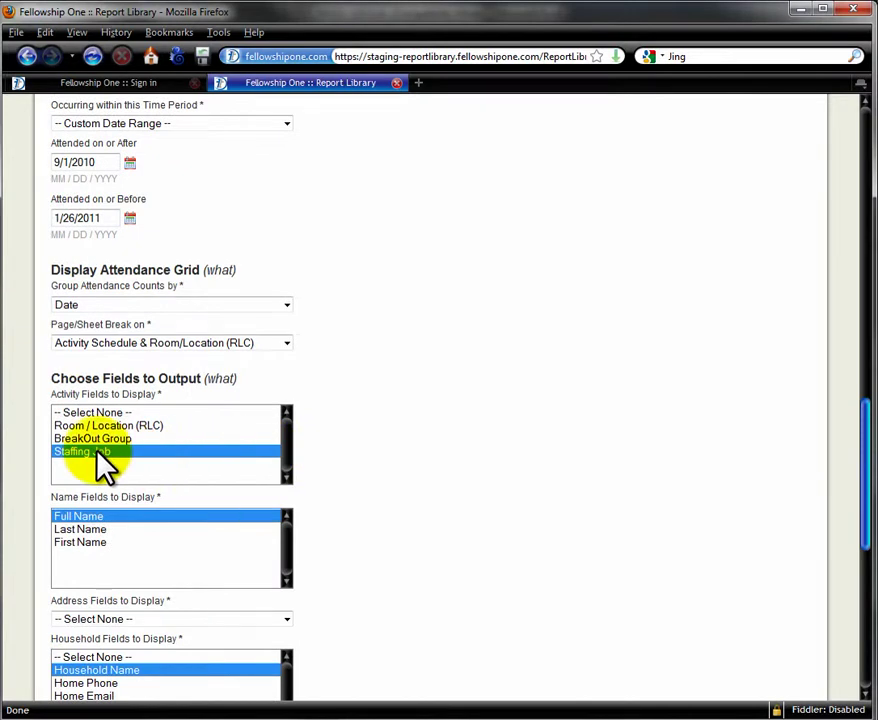
scroll(340, 480, "down", 4)
scroll(335, 468, "down", 6)
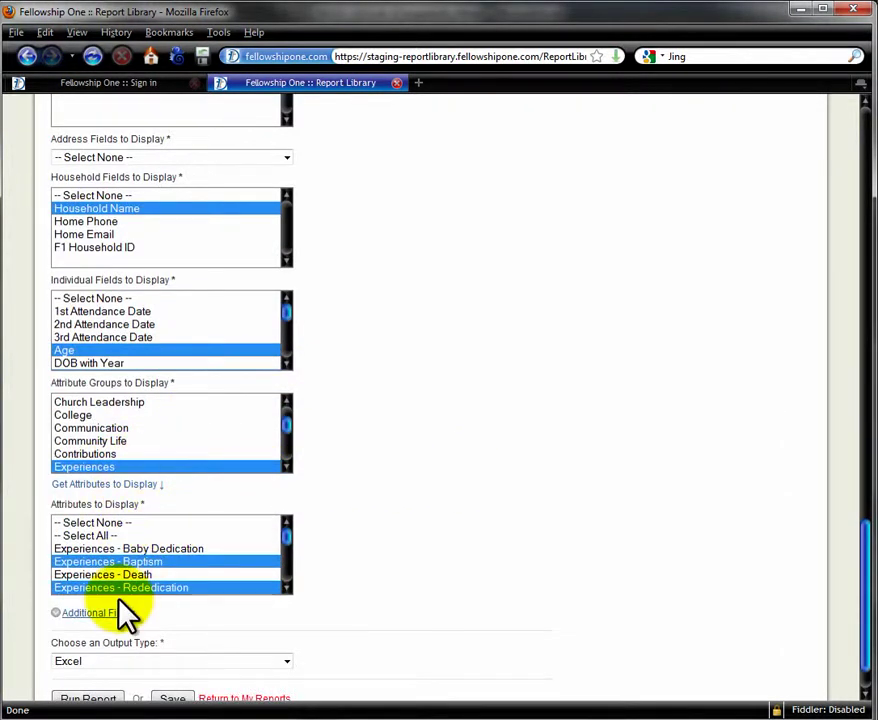
Switch to the M1211 v2.6 A.xls workbook in Excel and review the Class Roster output on Sheet1 and Sheet2
mouse_move(320, 719)
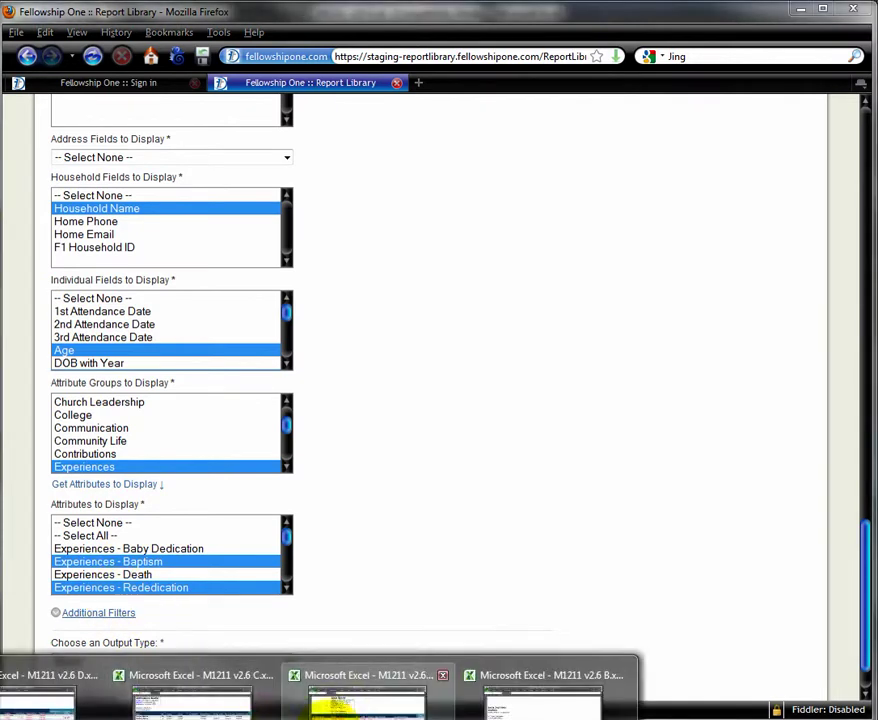
left_click(367, 700)
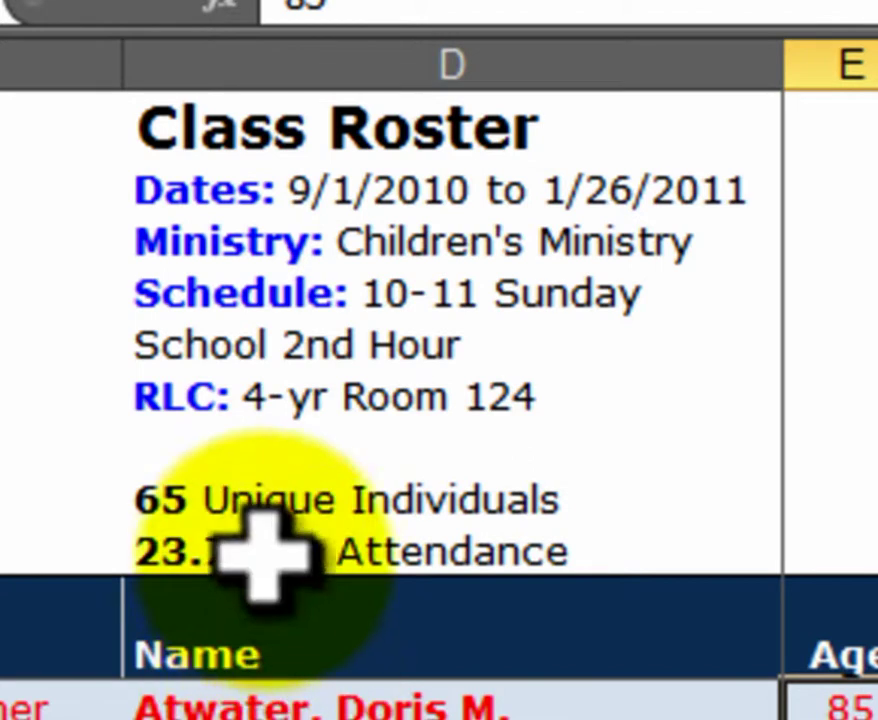
key("ctrl+0")
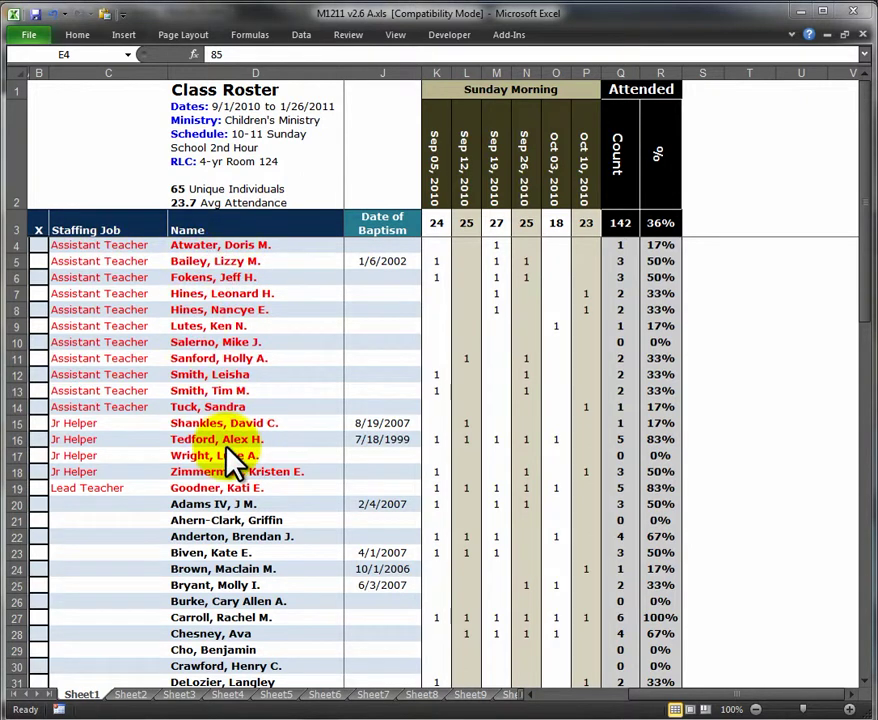
left_click_drag(866, 283, 866, 357)
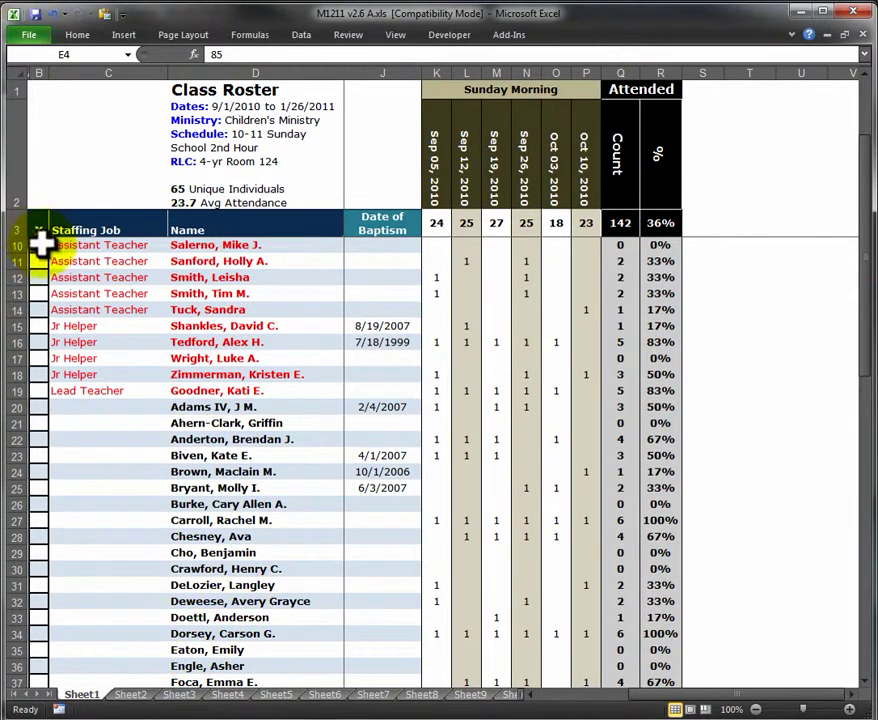
left_click_drag(866, 296, 840, 180)
left_click(131, 694)
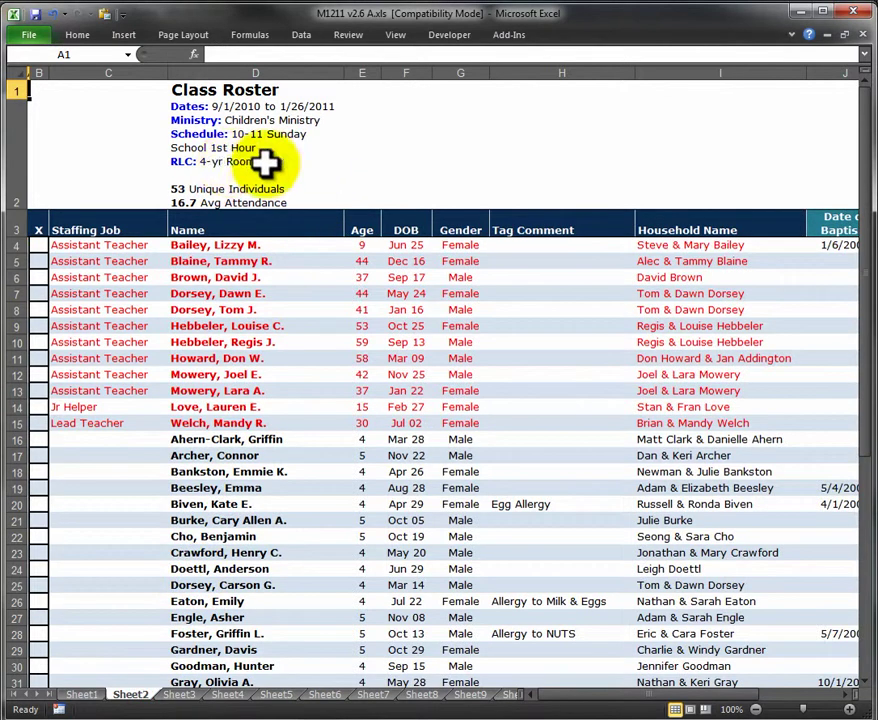
Review the remaining Class Roster columns on Sheet2 and the Pre-K Room 128 roster on Sheet3
mouse_move(618, 705)
left_mouse_down()
mouse_move(702, 700)
mouse_move(628, 703)
left_mouse_up()
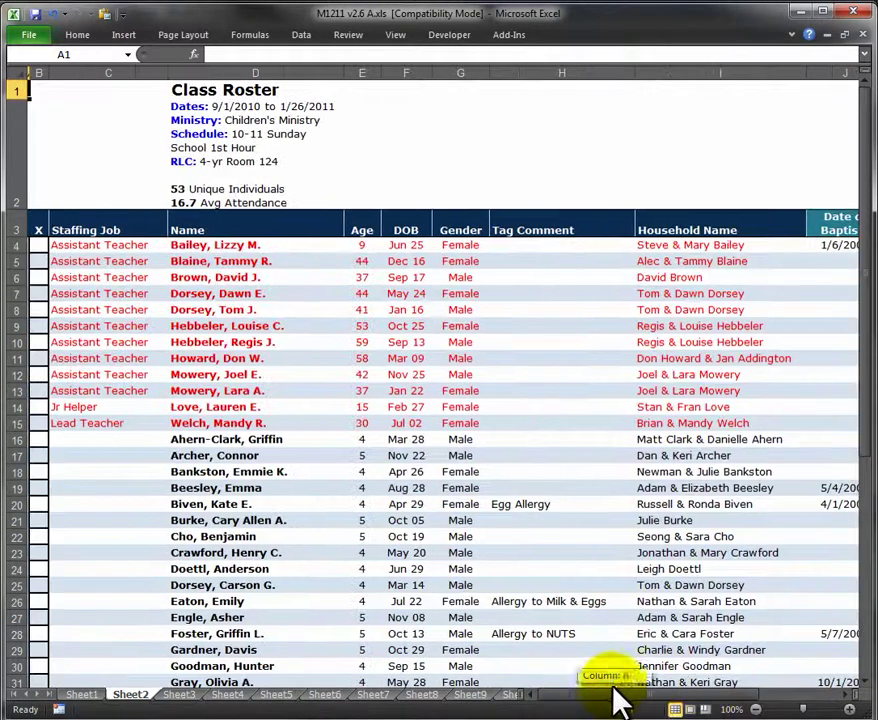
left_click(195, 697)
left_click(335, 260)
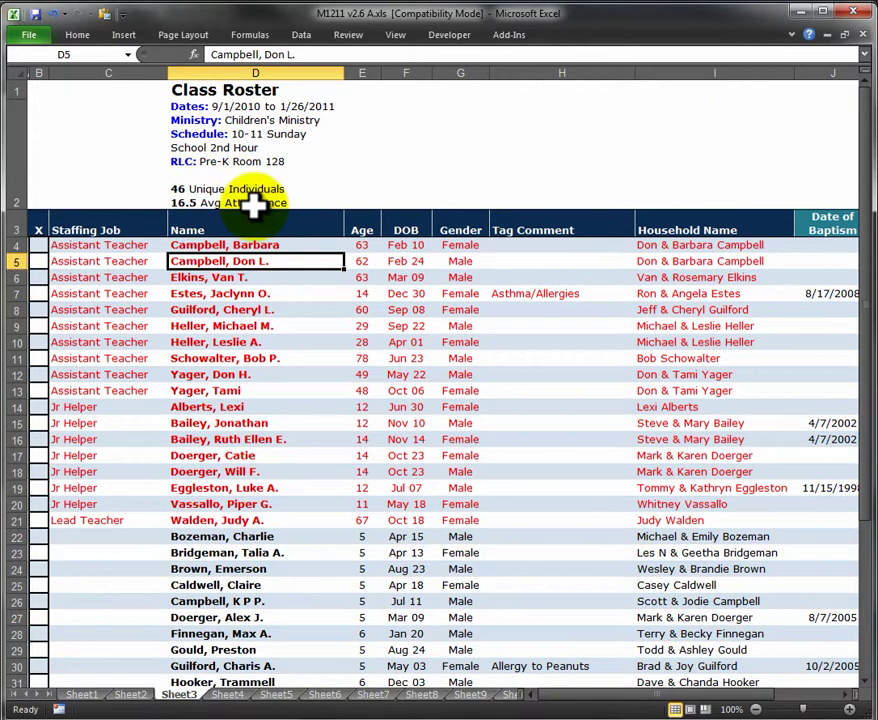
left_click_drag(645, 694, 684, 690)
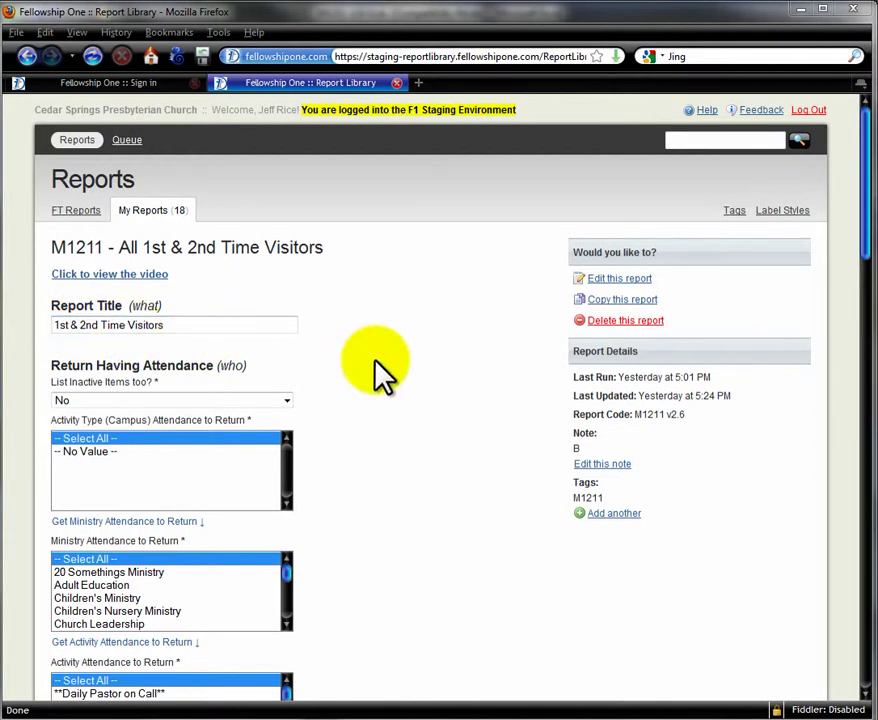
Switch to the Report Library in Firefox and examine the All 1st & 2nd Time Visitors report's attendance criteria, date range, grid and output fields
scroll(415, 392, "down", 5)
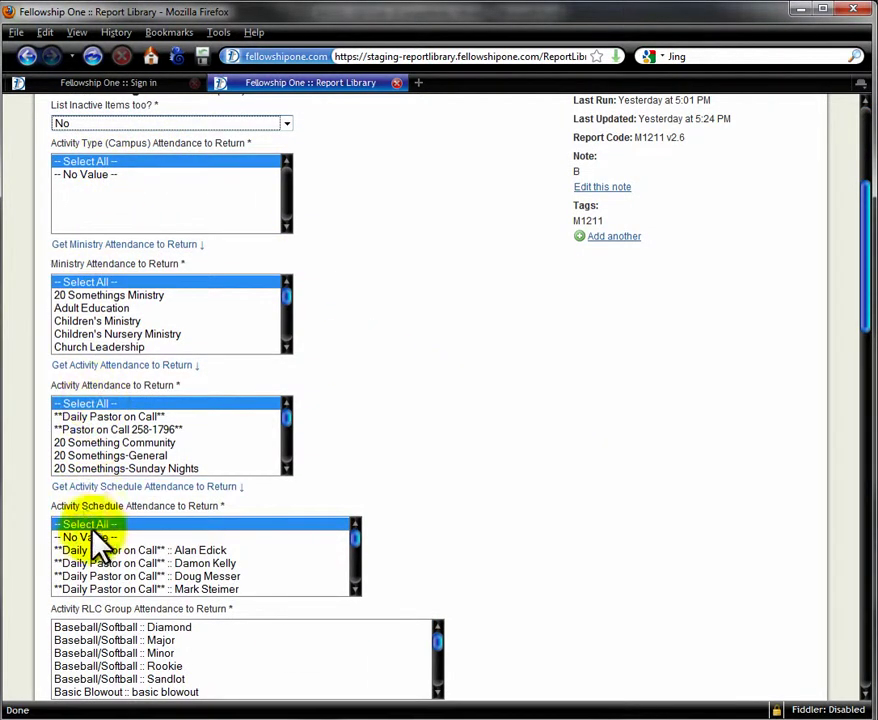
scroll(369, 490, "down", 6)
left_click(185, 341)
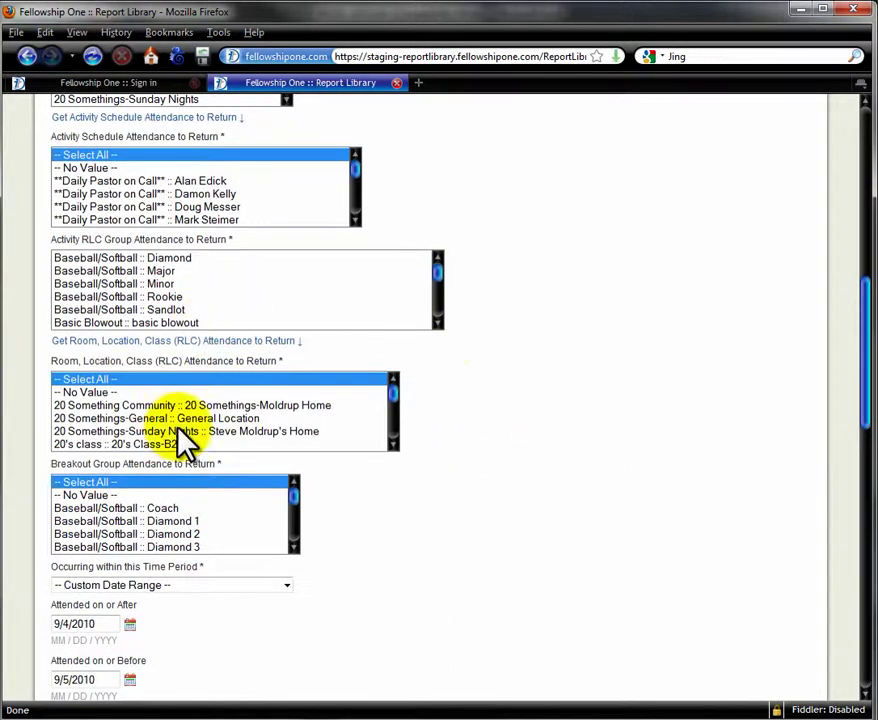
scroll(439, 506, "down", 5)
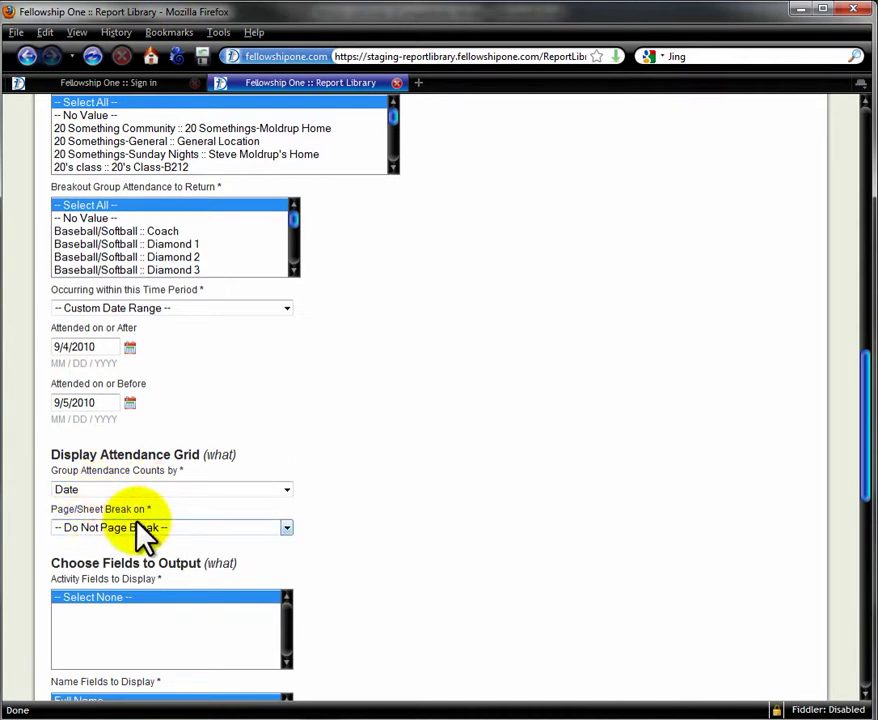
scroll(455, 465, "down", 5)
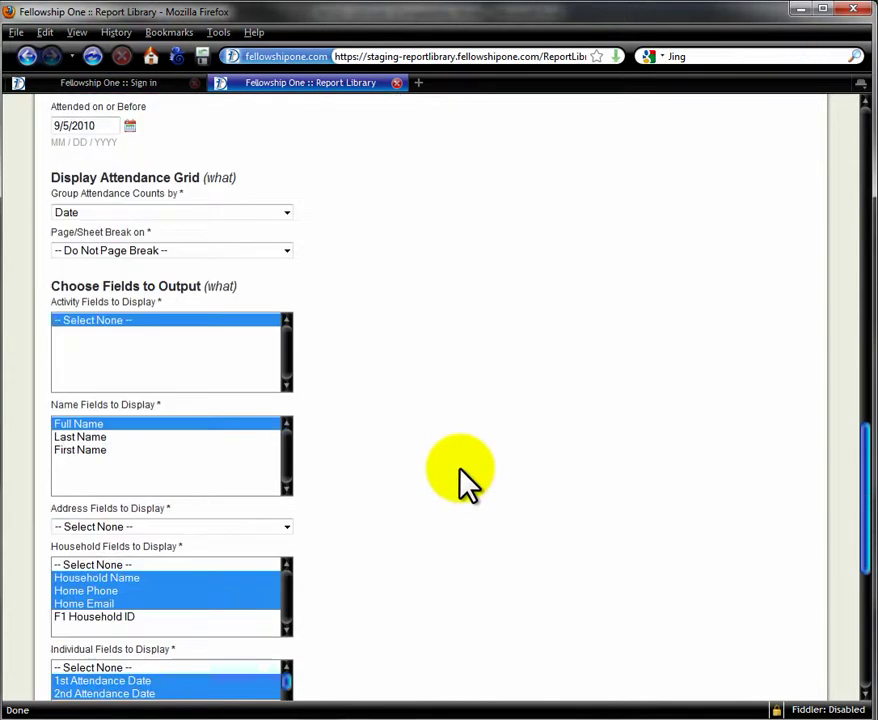
scroll(465, 482, "down", 2)
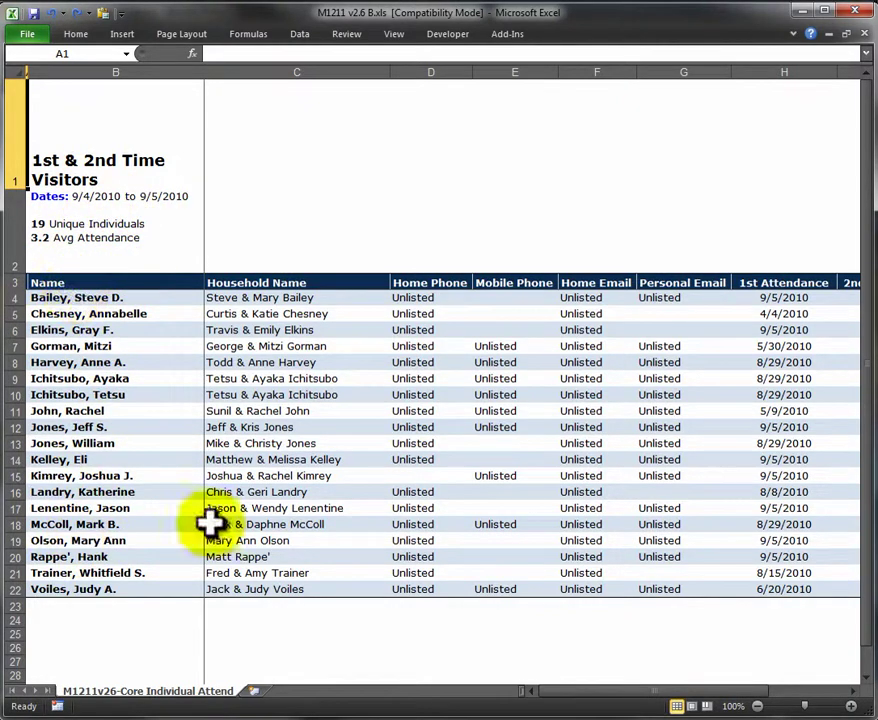
Switch to M1211 v2.6 B.xls in Excel and select the 9/5/2010 dates in the 1st Attendance column at rows 4, 6, 12, 14 and 15
left_click_drag(588, 692, 617, 692)
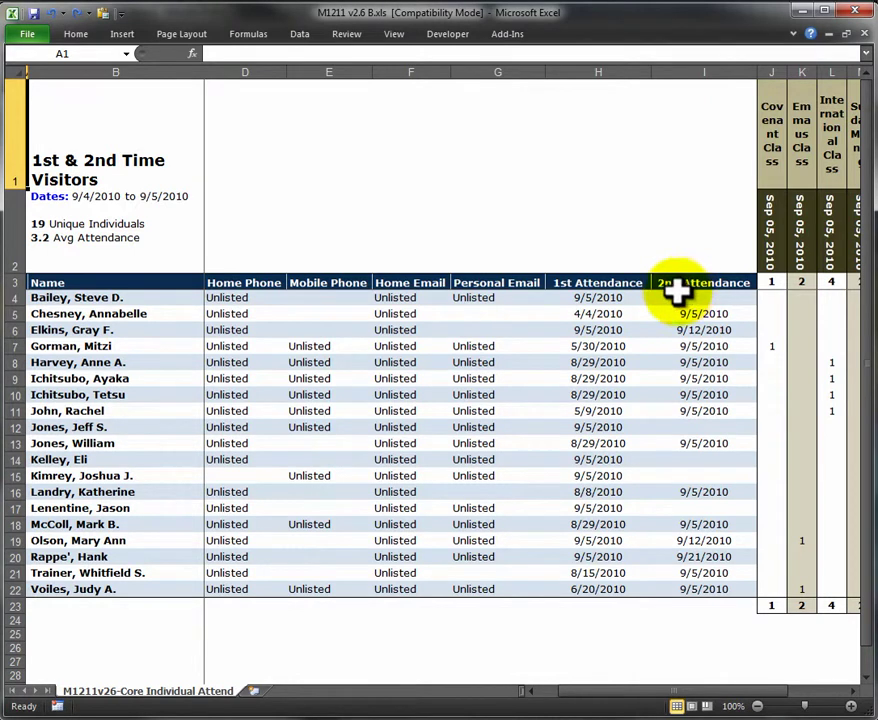
left_click(598, 297)
left_click(600, 330, "ctrl")
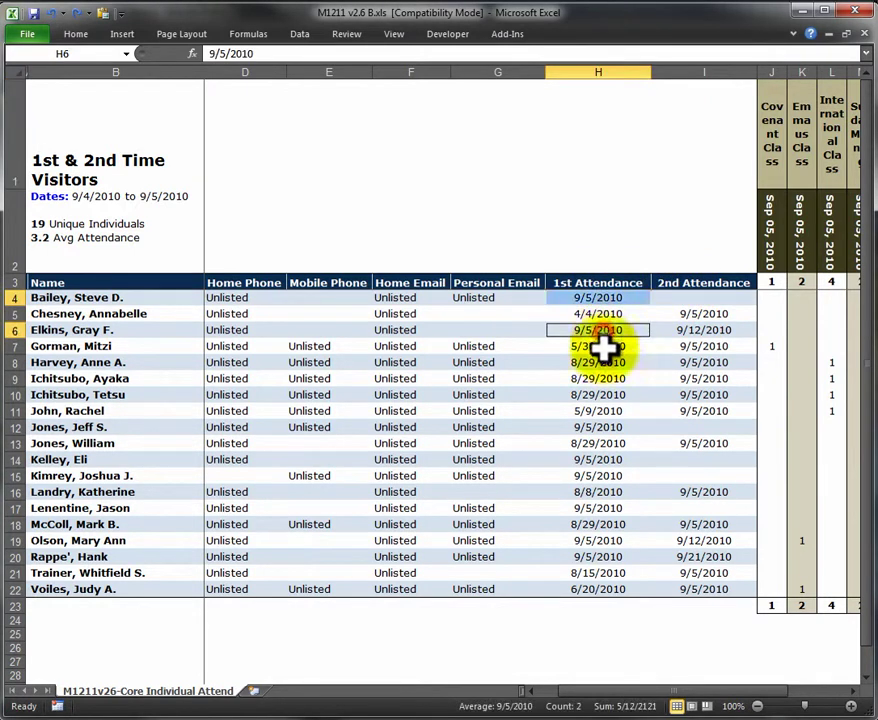
left_click(598, 428, "ctrl")
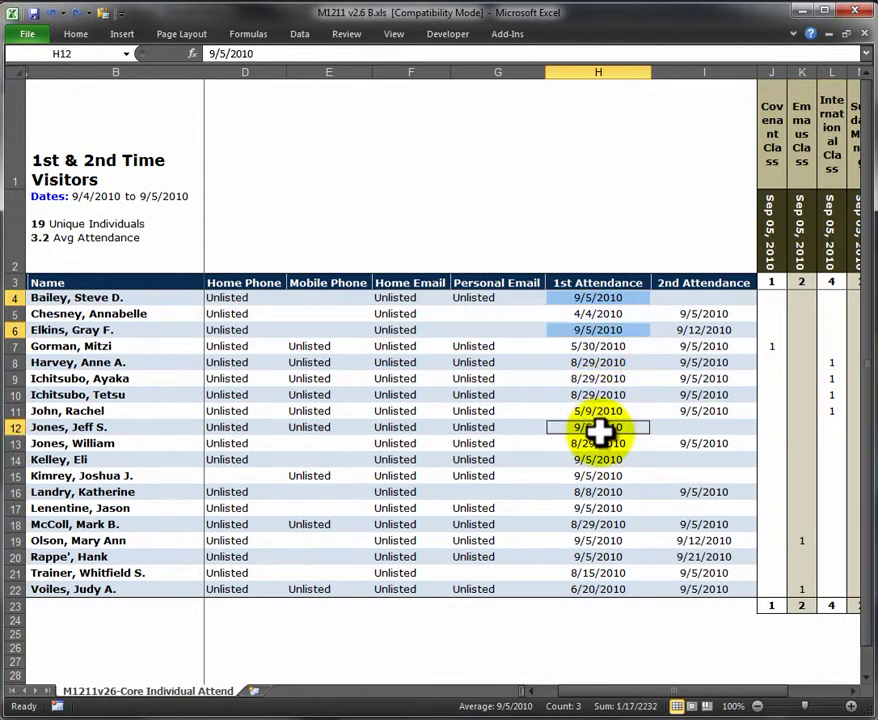
left_click(598, 459, "ctrl")
left_click(600, 474, "ctrl")
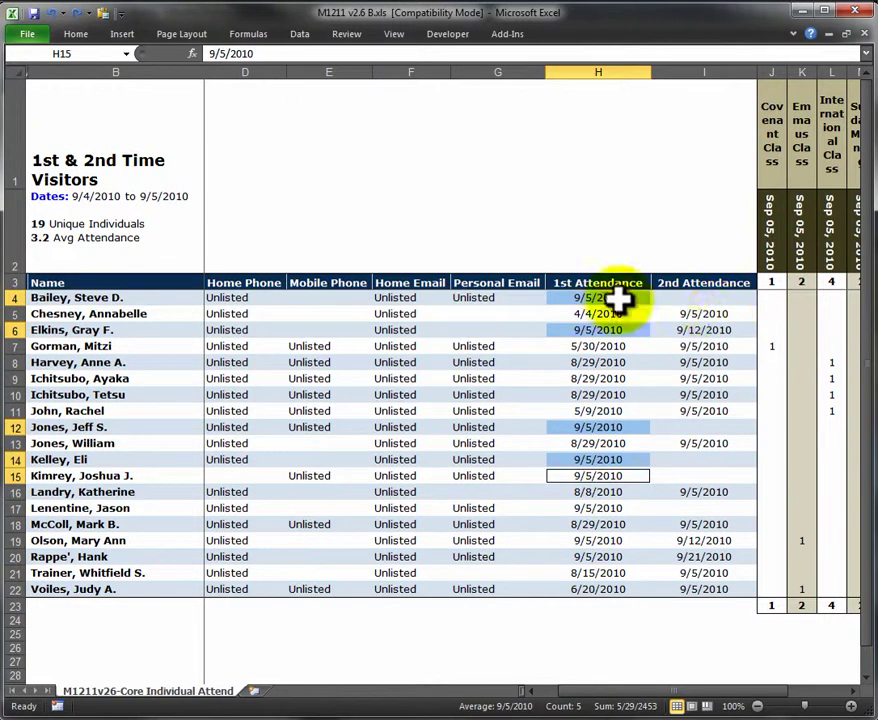
Select the 9/5/2010 dates in the 2nd Attendance column at row 5 and rows 7 through 11
left_click(704, 313)
left_click(705, 346, "ctrl")
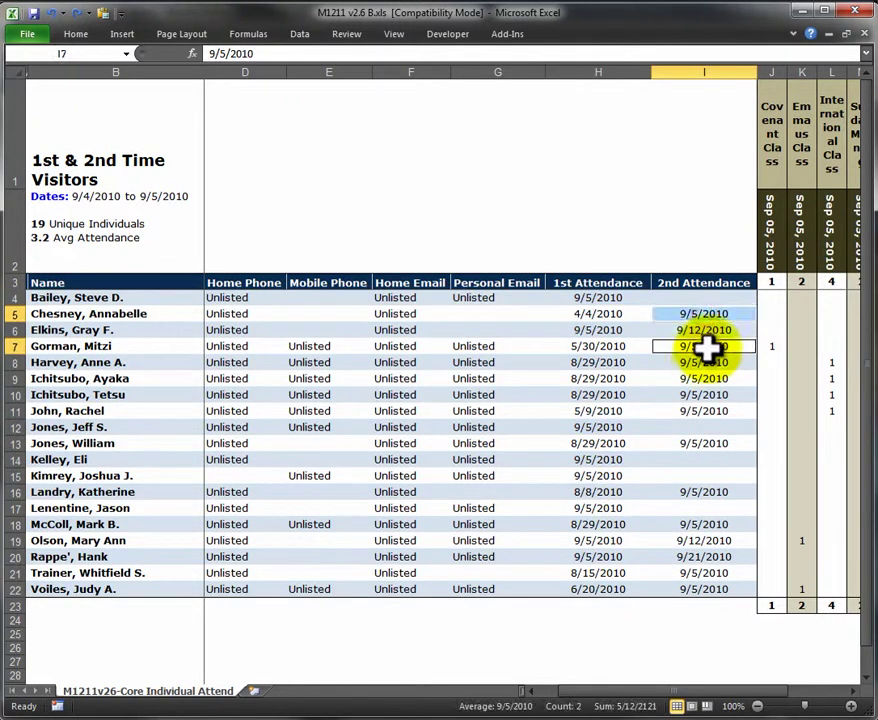
left_click(702, 362, "ctrl")
left_click(702, 378, "ctrl")
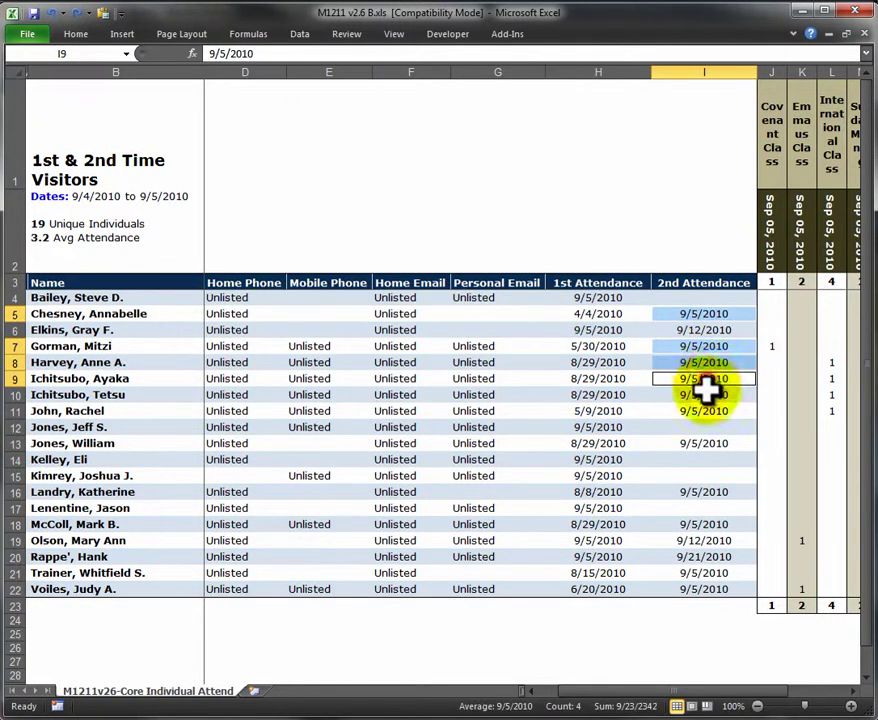
left_click(703, 394, "ctrl")
left_click(706, 409, "ctrl")
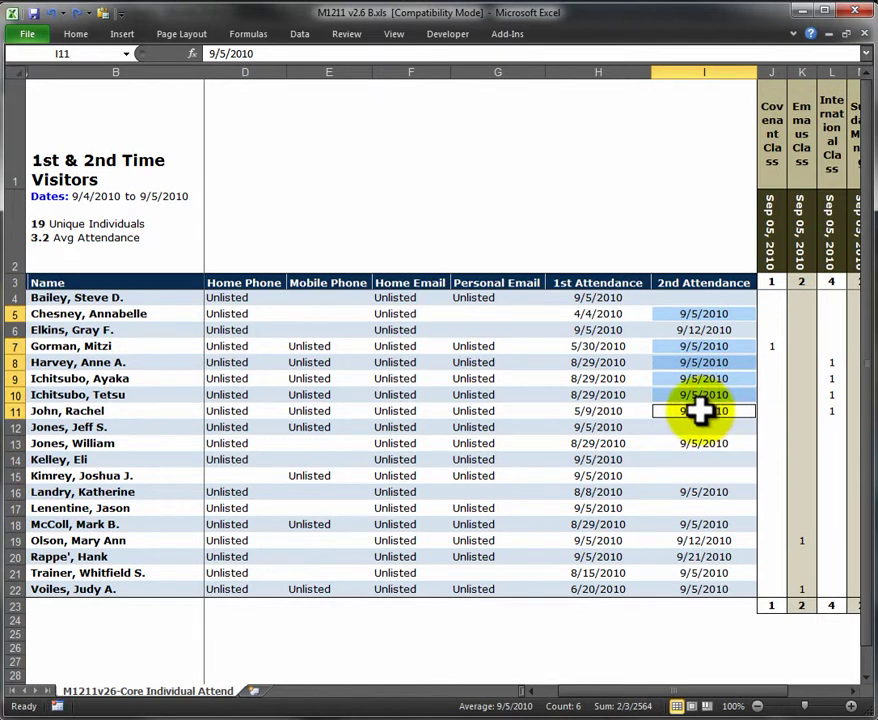
Check the full Covenant Class, Emmaus Class and International Class headings and review the visitors' attendance grid and totals
scroll(727, 510, "right", 2)
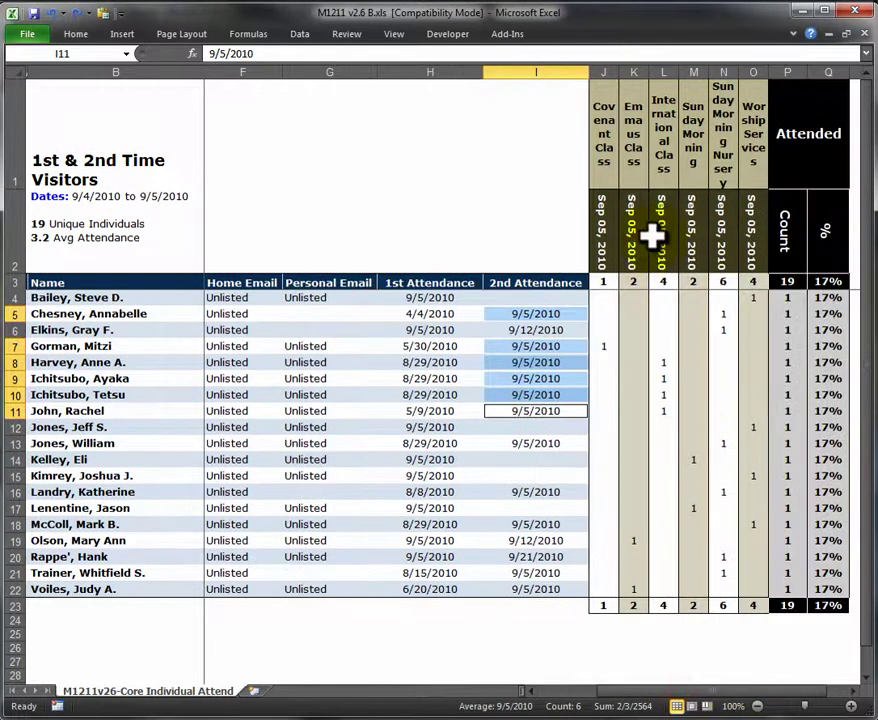
left_click(603, 132)
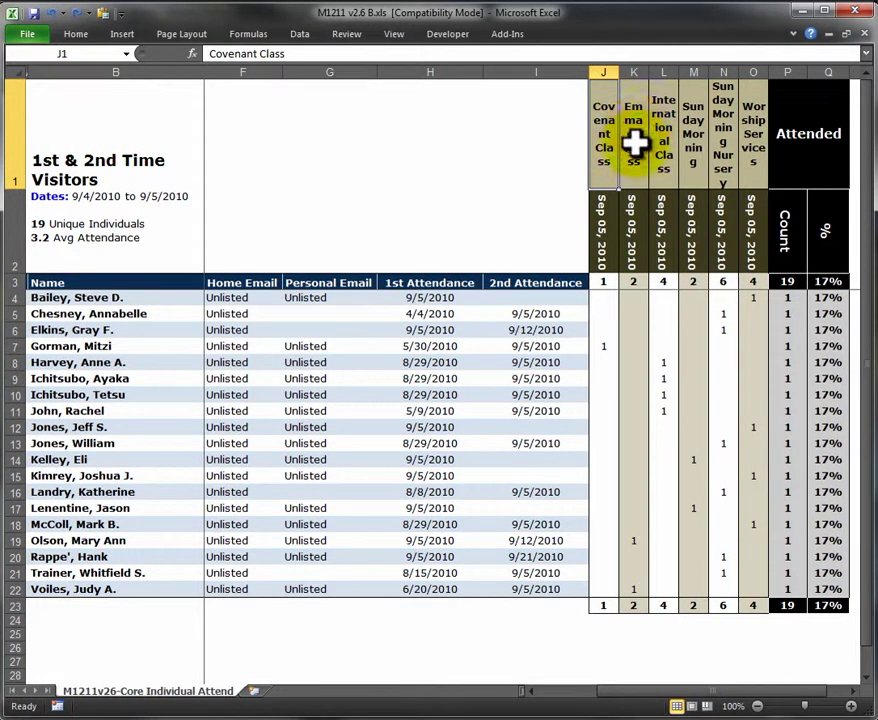
left_click(636, 138)
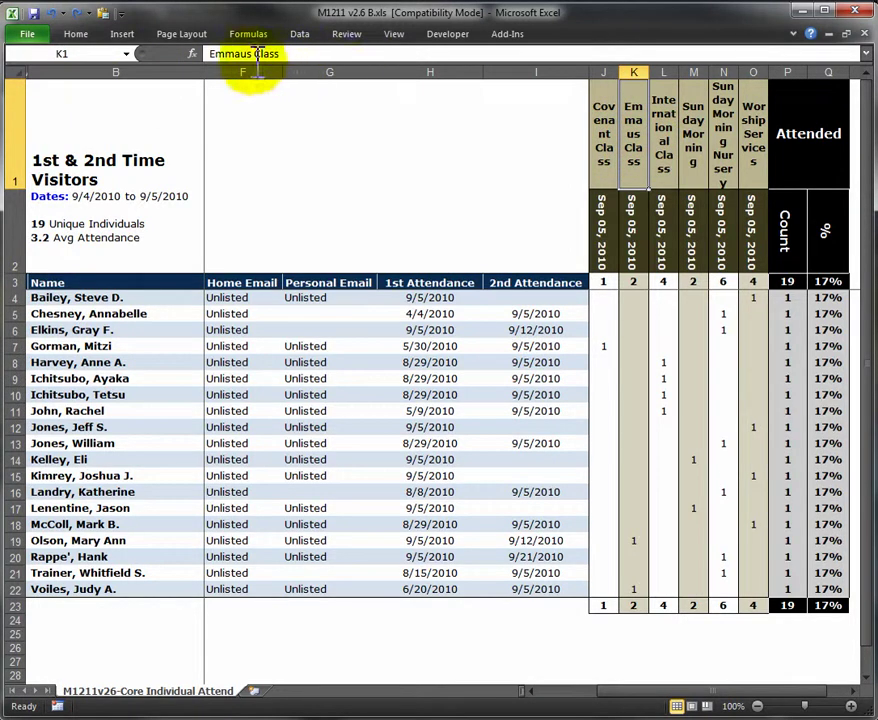
left_click(670, 135)
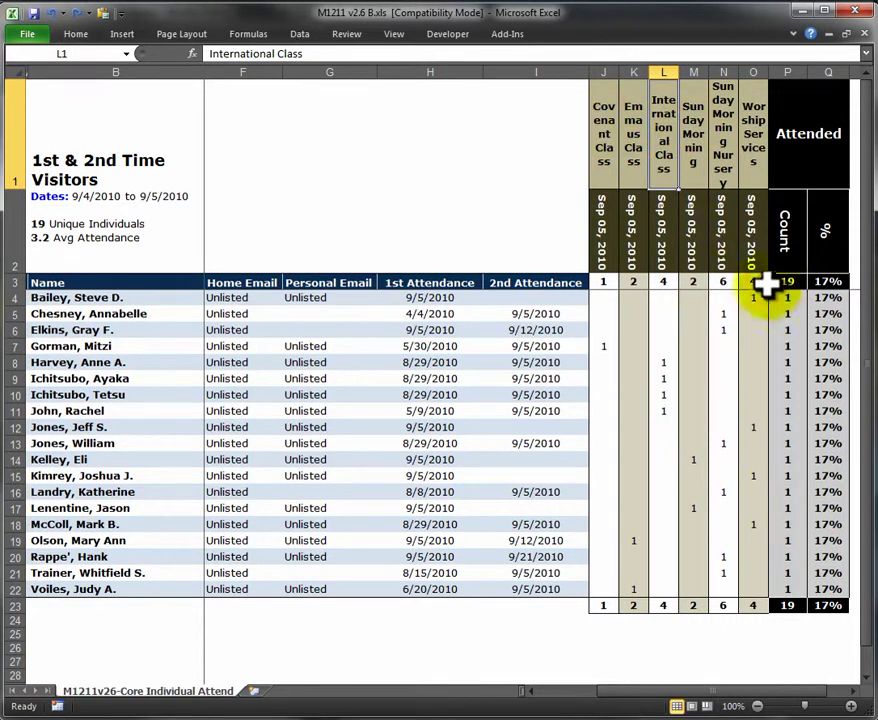
left_click_drag(741, 692, 701, 688)
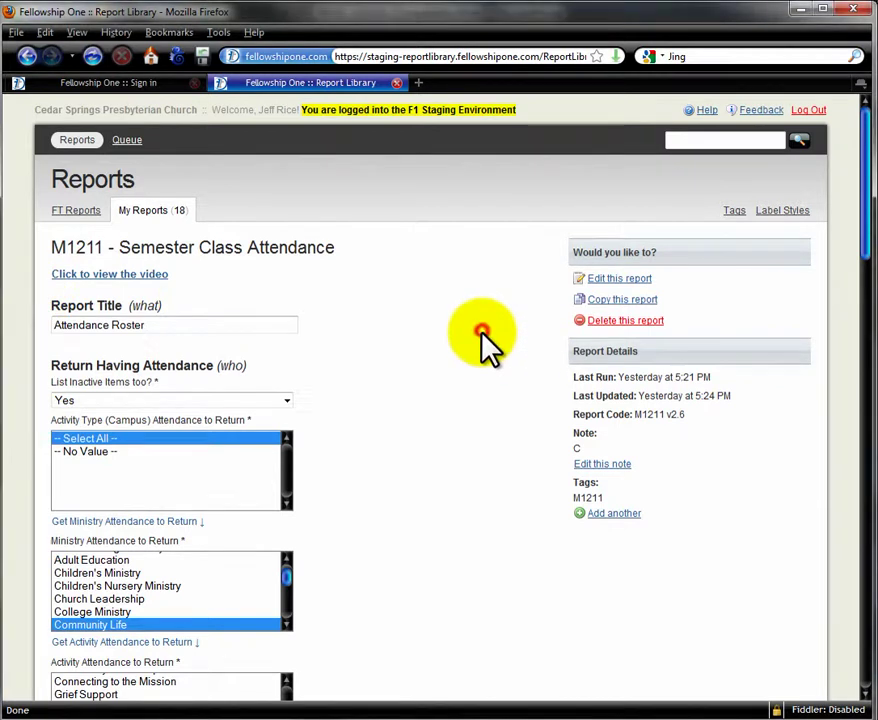
Switch to the Report Library in Firefox and examine the Semester Class Attendance report's Premarital Class criteria, date range, page break and output fields
scroll(481, 335, "down", 3)
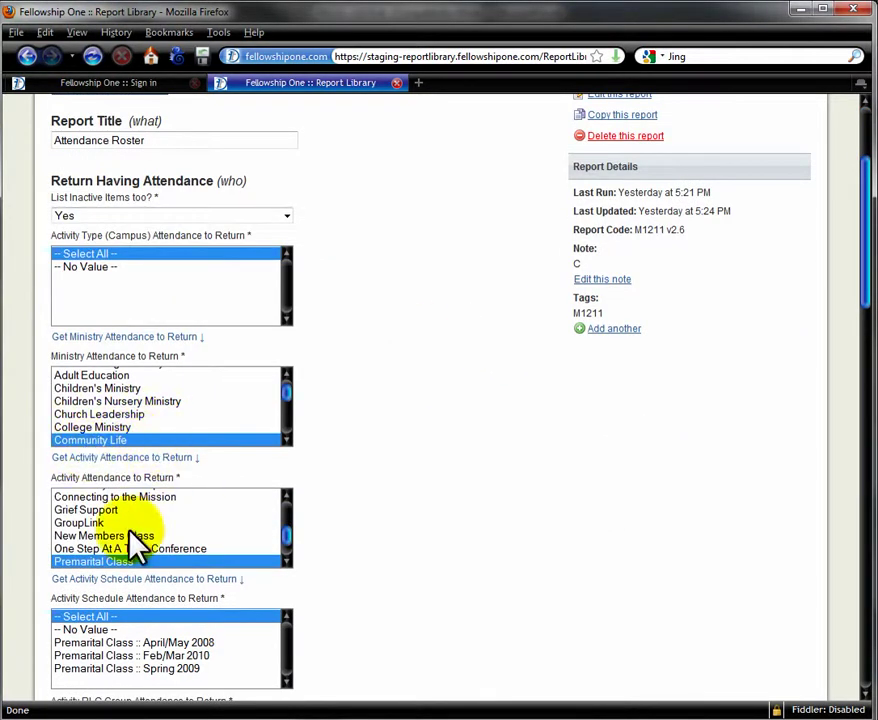
scroll(412, 519, "down", 3)
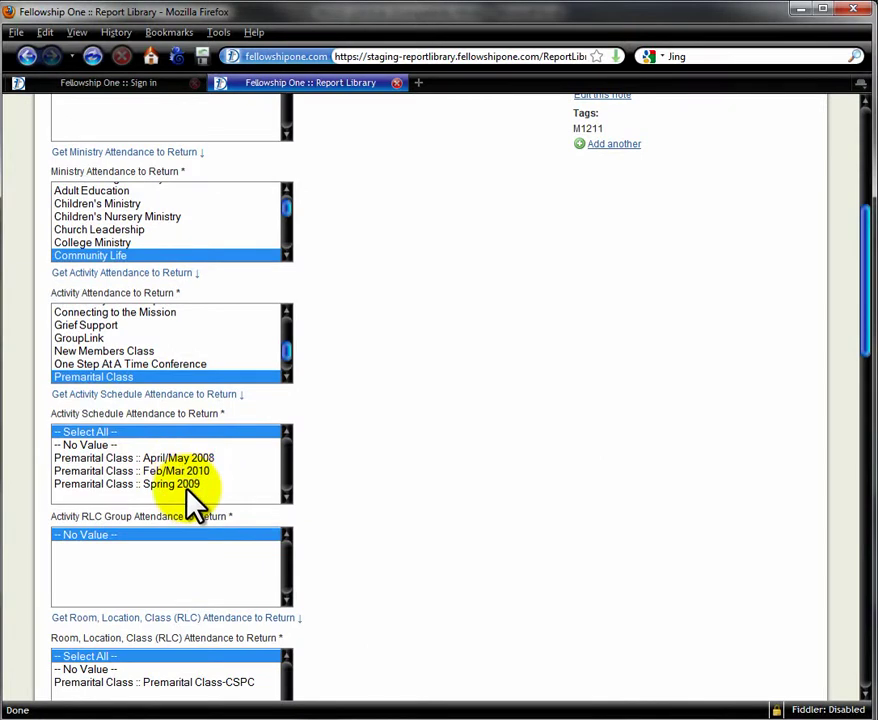
scroll(359, 421, "down", 5)
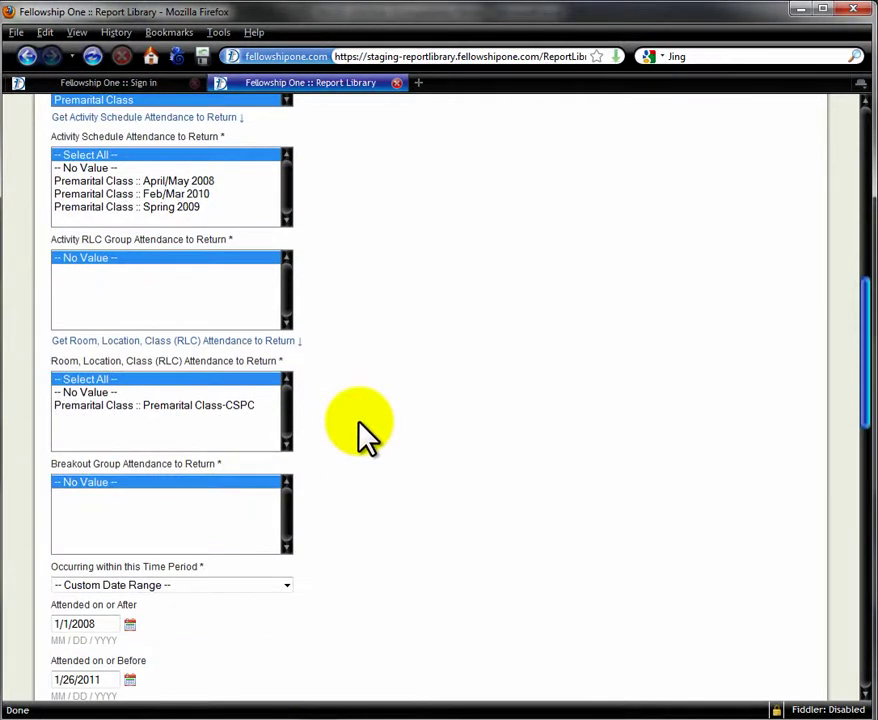
scroll(359, 421, "down", 5)
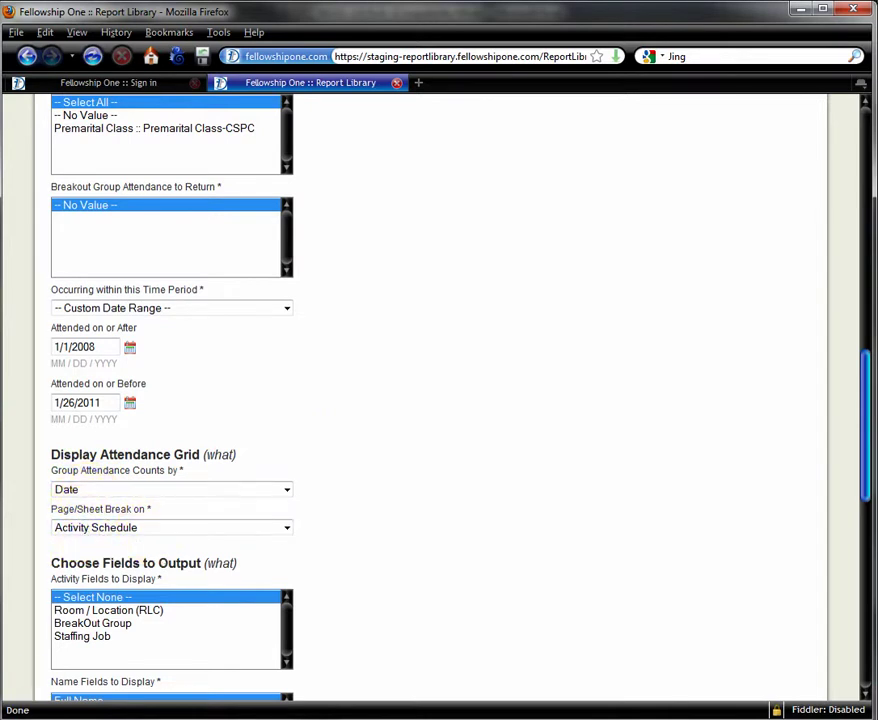
left_click(196, 700)
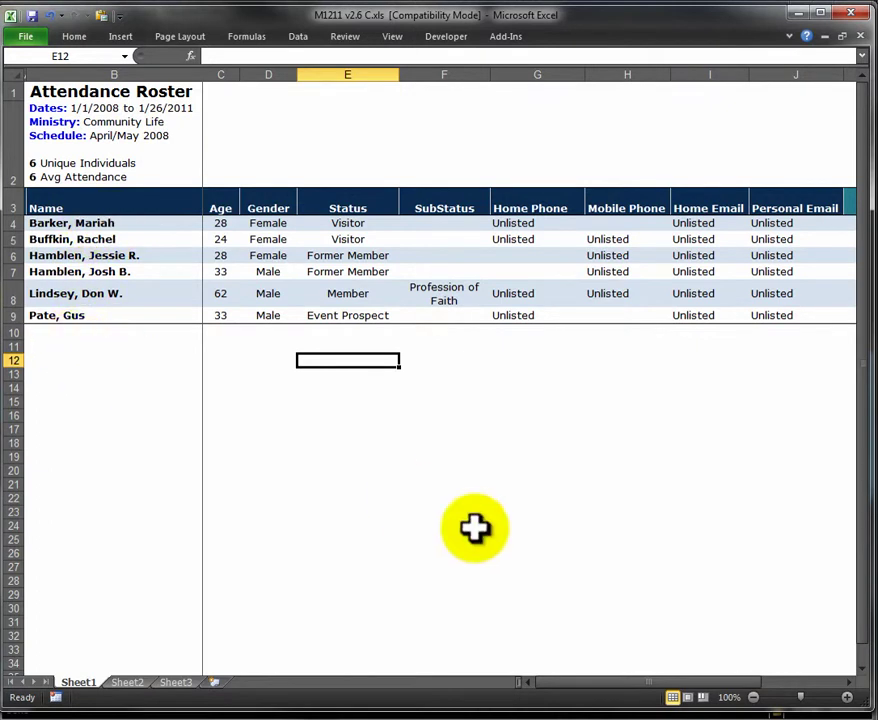
Switch to M1211 v2.6 C.xls in Excel and review the Attendance Roster's fields and Premarital Class attendance on Sheet1, Sheet2 and Sheet3
left_click_drag(582, 686, 654, 686)
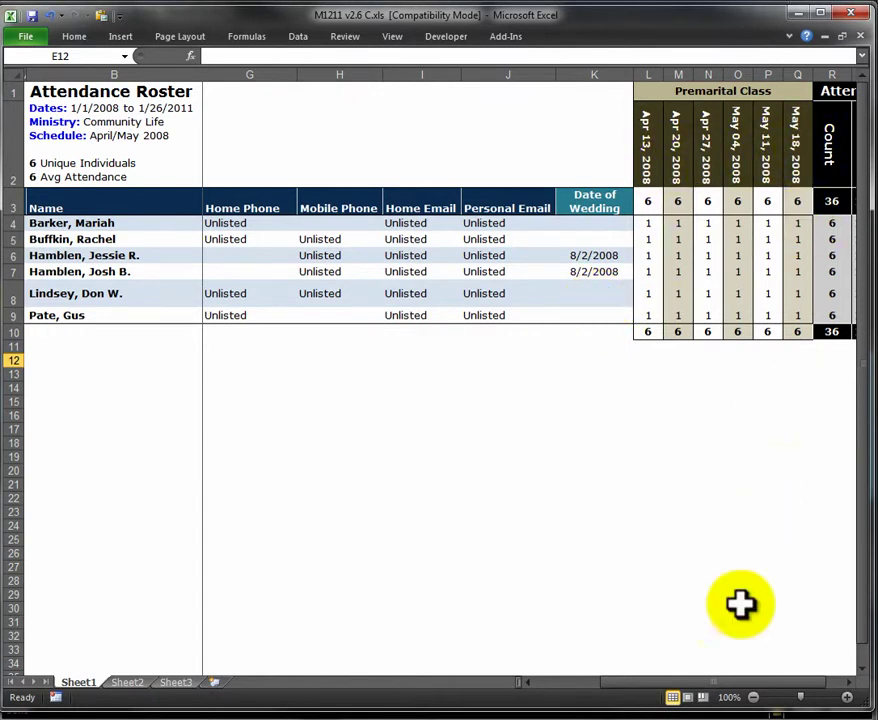
left_click_drag(716, 681, 752, 686)
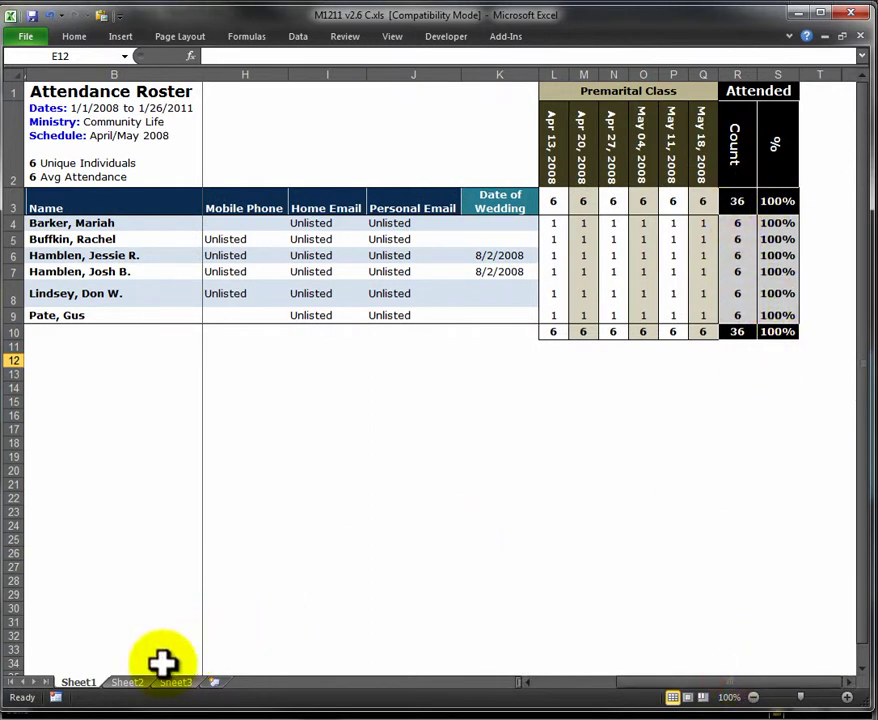
left_click(127, 682)
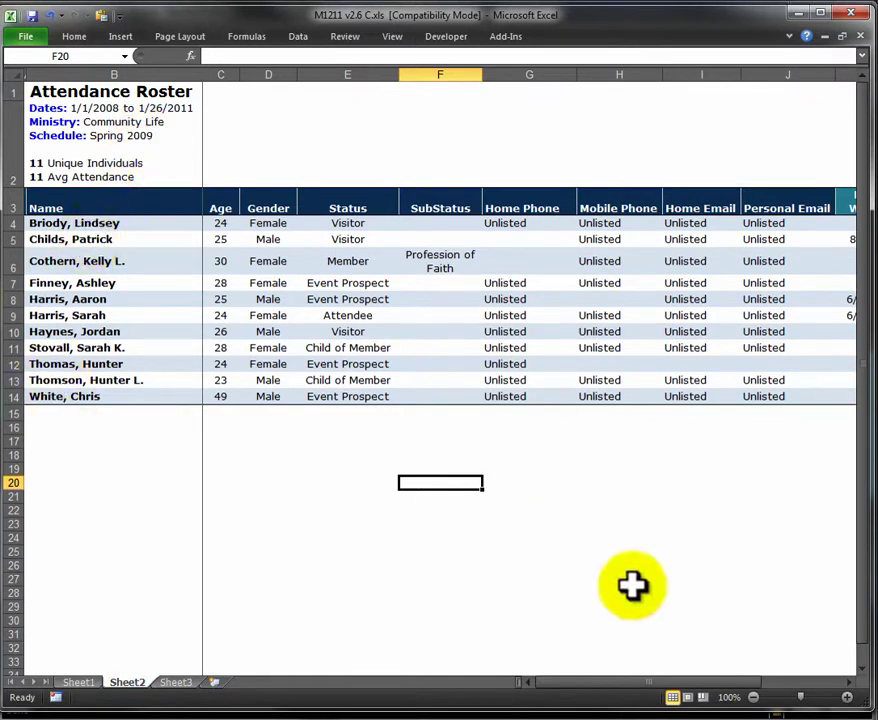
left_click_drag(622, 684, 725, 690)
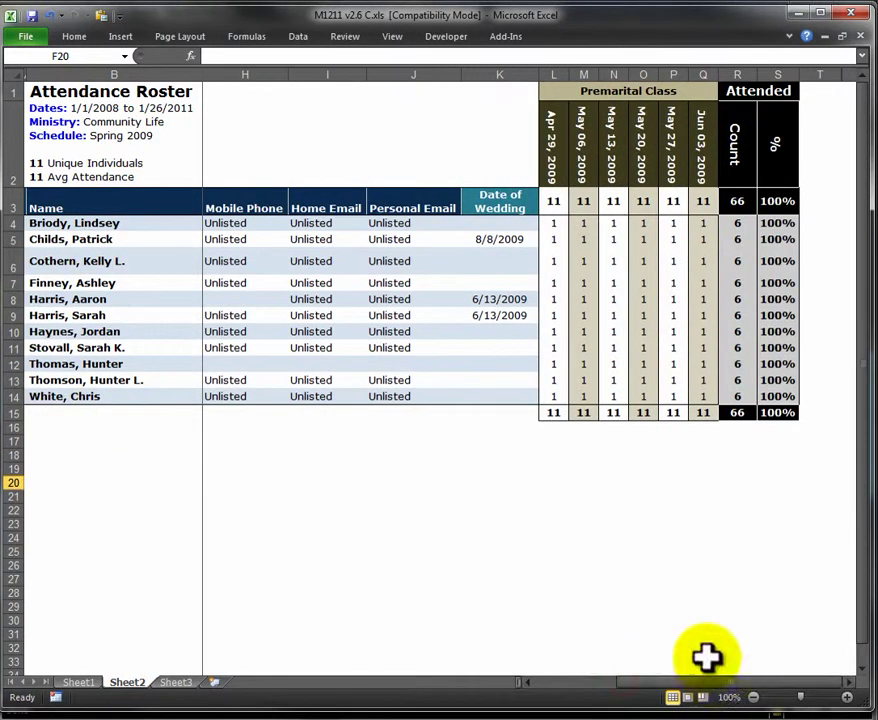
left_click(180, 684)
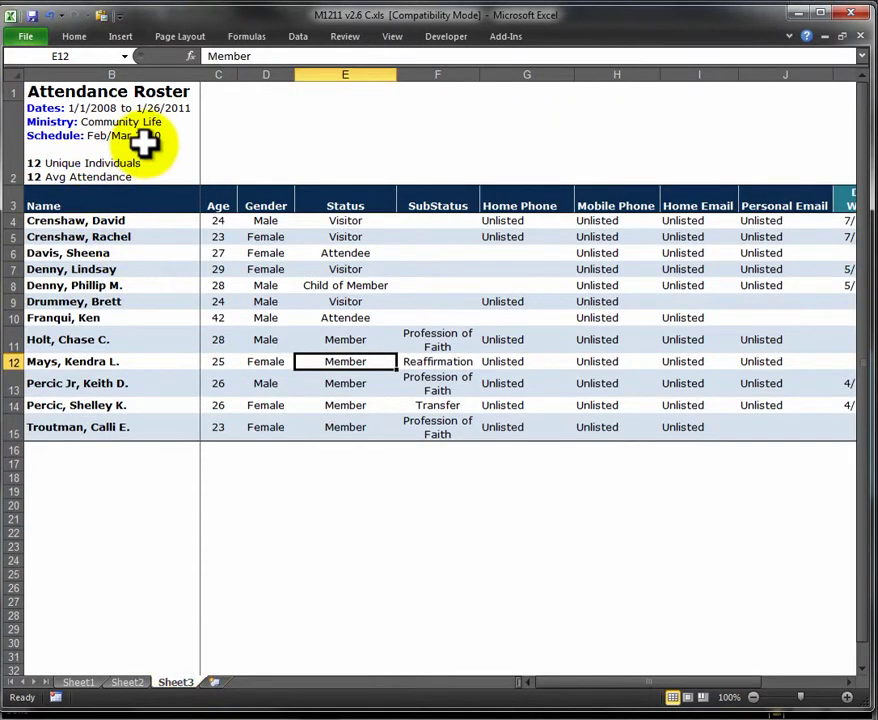
left_click_drag(598, 686, 724, 688)
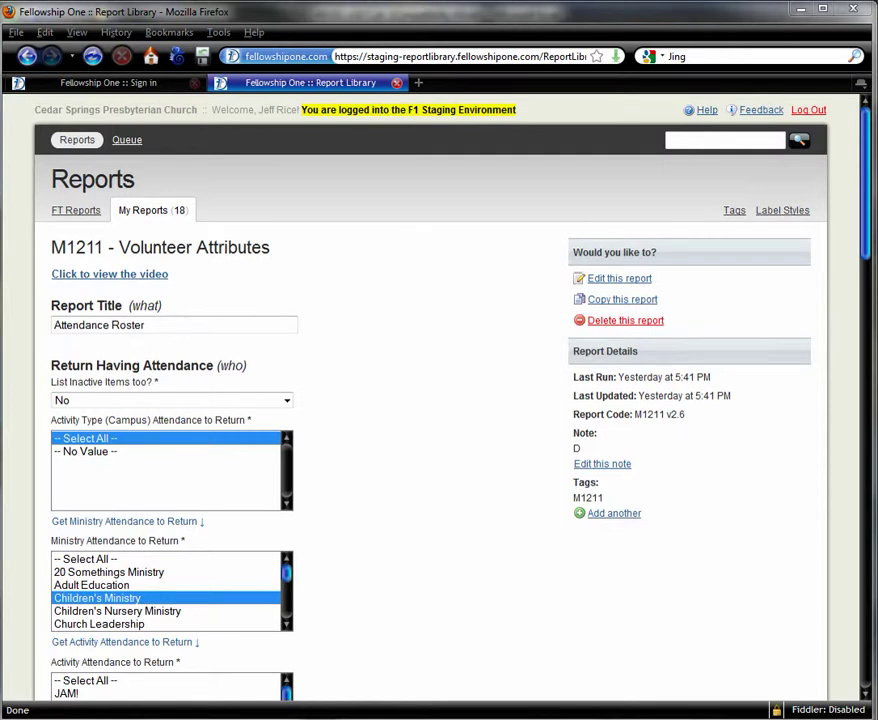
Switch to the Report Library in Firefox and examine the Volunteer Attributes report's Children's Ministry Sunday Morning criteria, custom date range and page break
left_click(444, 366)
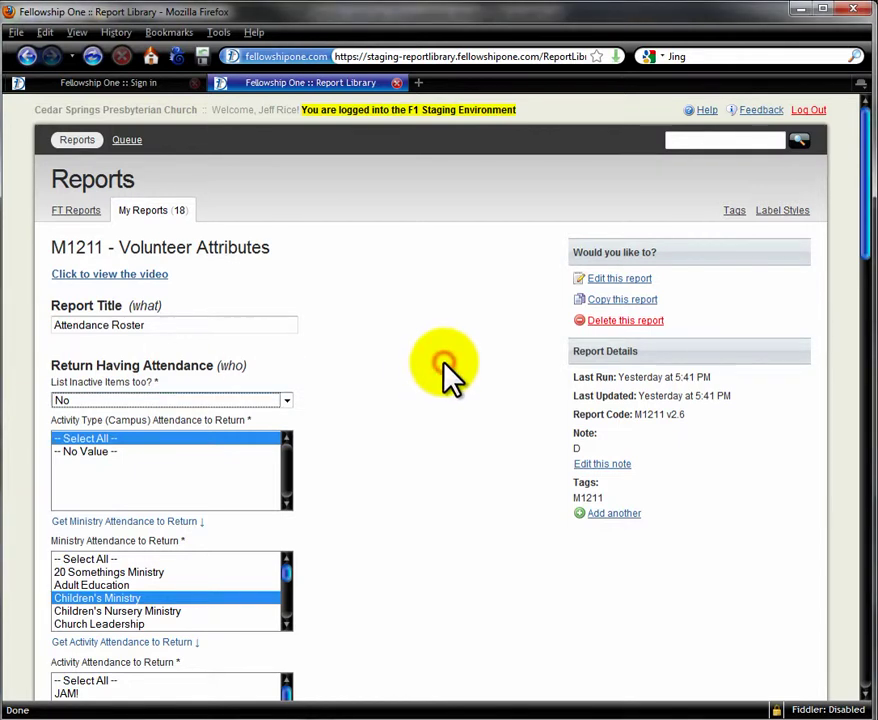
scroll(444, 366, "down", 2)
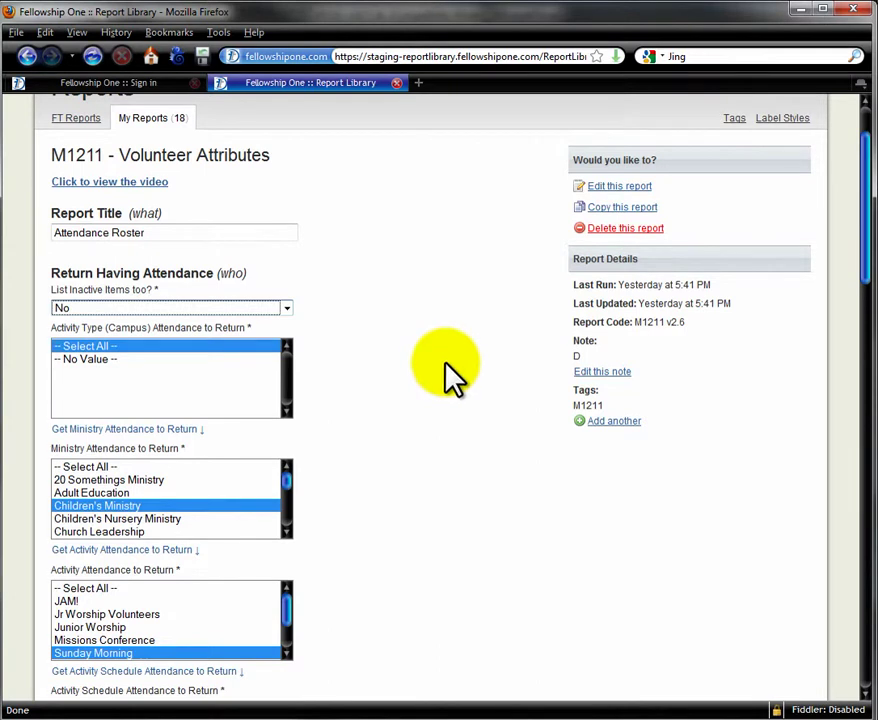
scroll(444, 366, "down", 2)
left_click(92, 579)
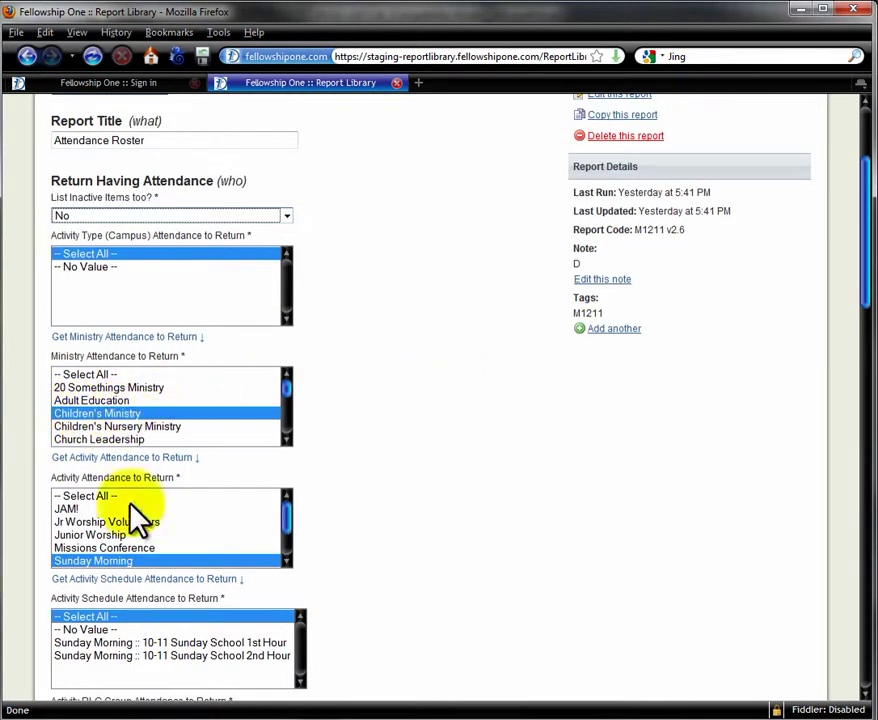
scroll(498, 522, "down", 6)
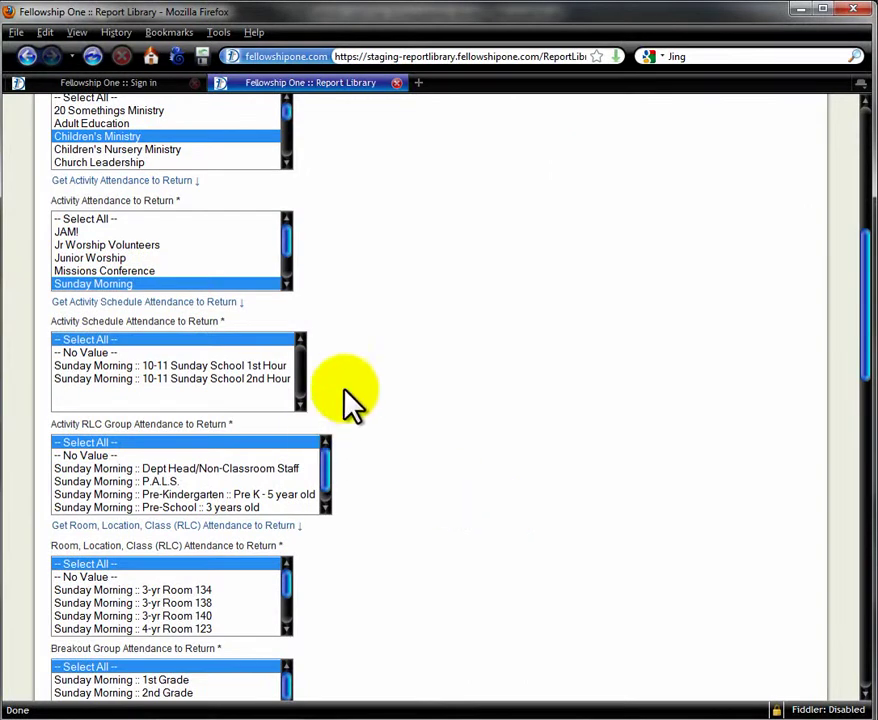
scroll(418, 388, "down", 6)
scroll(405, 382, "down", 8)
scroll(400, 380, "up", 2)
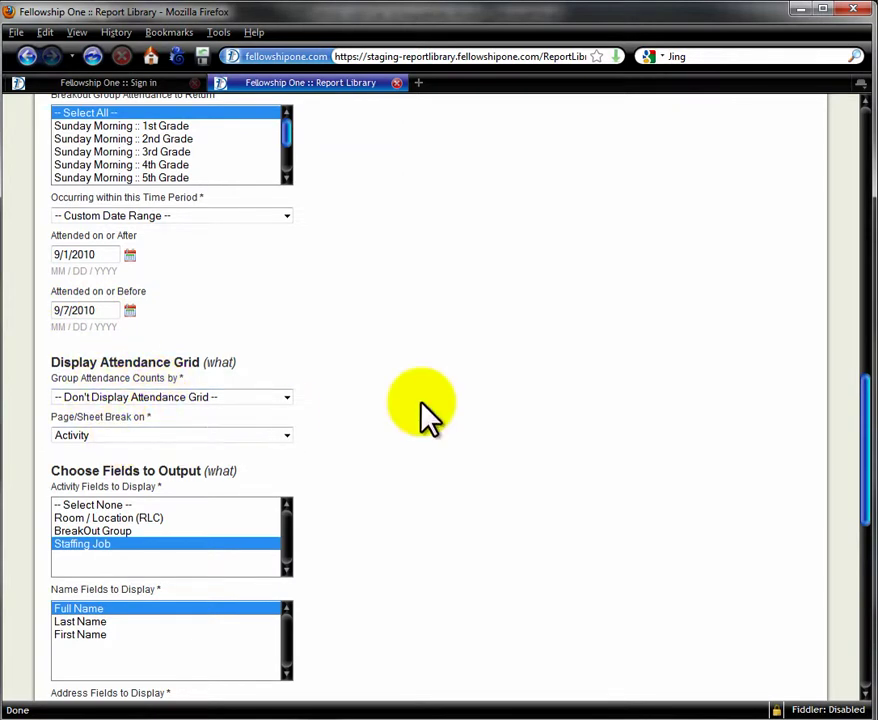
Review the Volunteer Attributes report's chosen output fields, Spiritual Gifts attributes and output type
scroll(422, 405, "down", 5)
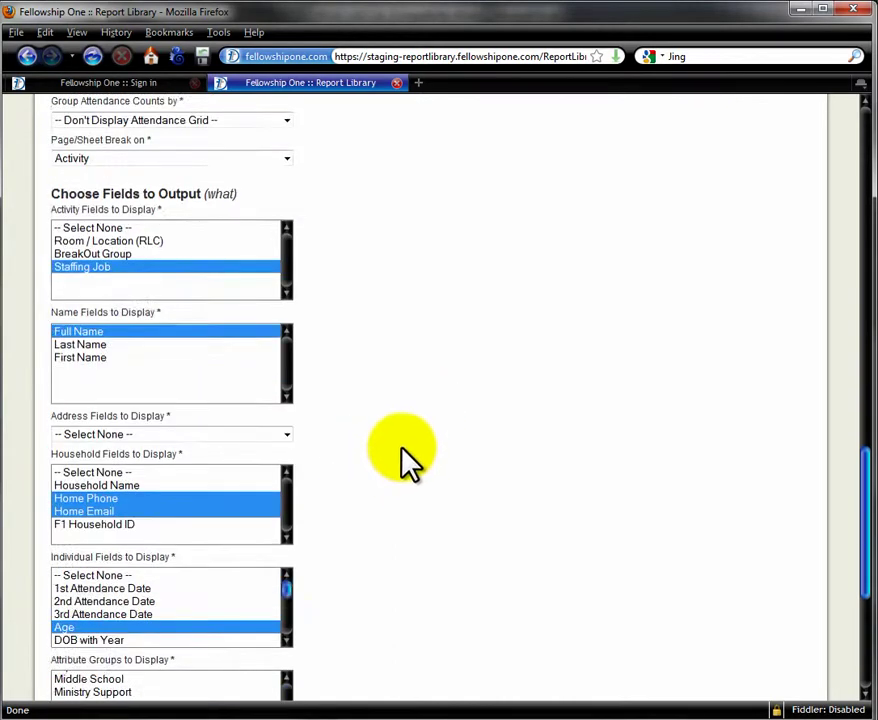
scroll(402, 450, "down", 3)
scroll(460, 520, "down", 3)
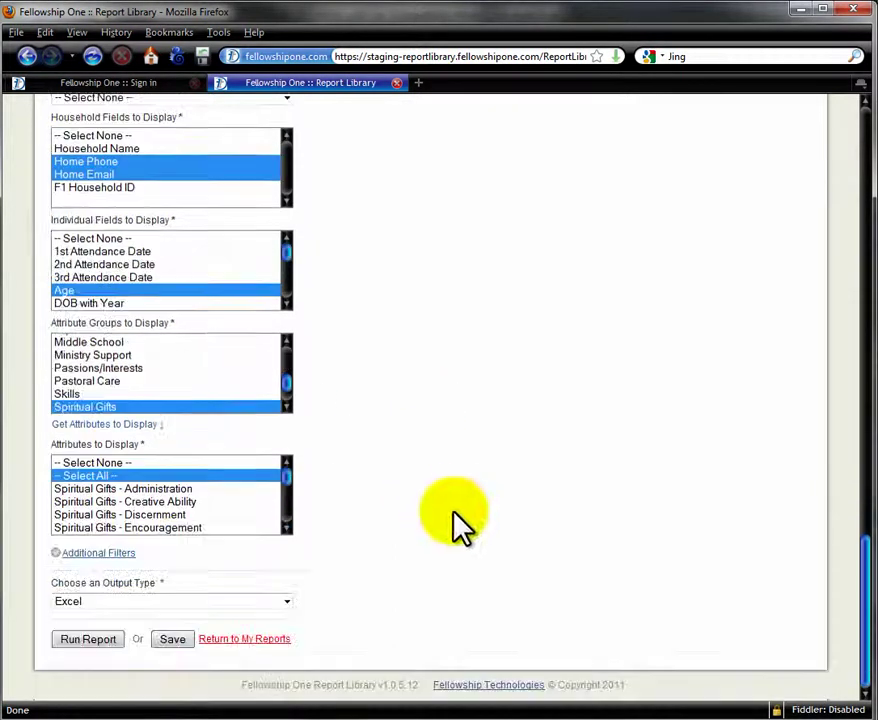
Expand the Additional Filters and review the assignment, visitor milestone, quantity limit and status settings
left_click(98, 553)
scroll(176, 529, "down", 8)
scroll(349, 431, "up", 3)
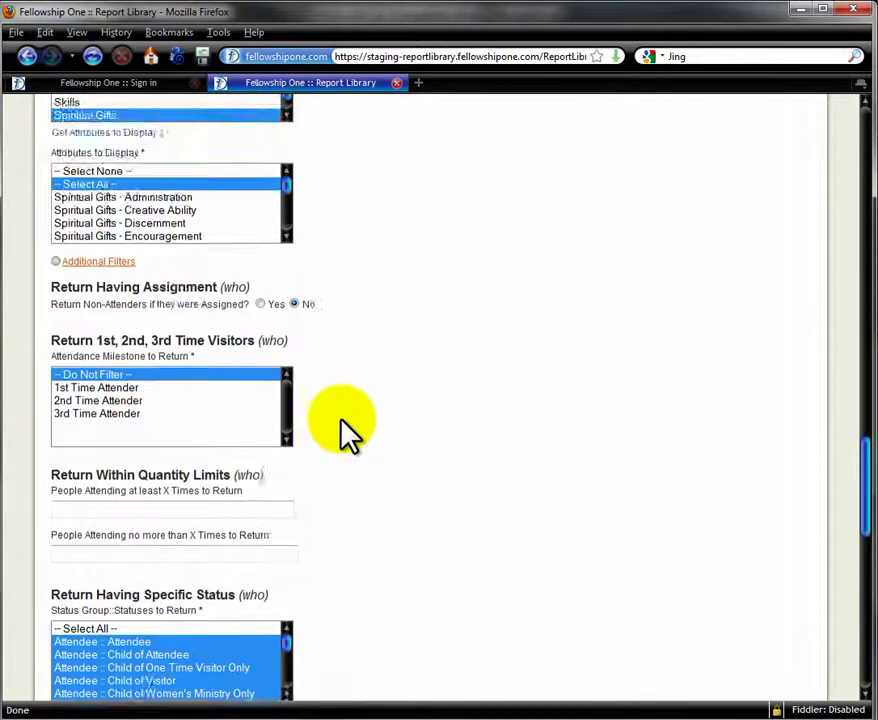
scroll(349, 431, "down", 6)
scroll(346, 428, "down", 3)
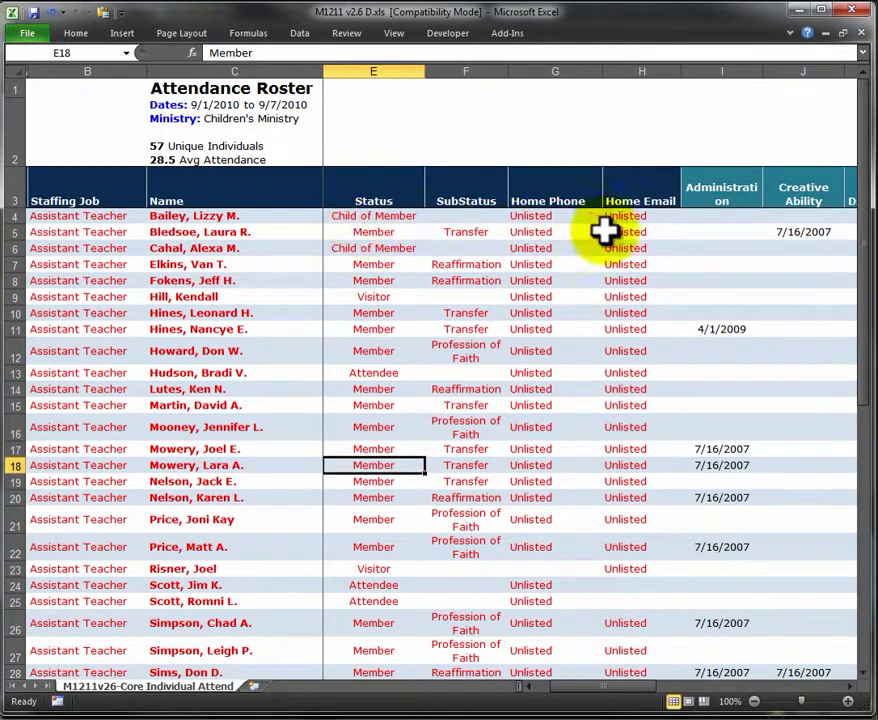
Switch to M1211 v2.6 D.xls in Excel and review the roster's staffing jobs and all spiritual gift columns through Would like to know gifts
scroll(630, 482, "down", 10)
scroll(625, 484, "up", 2)
scroll(624, 484, "up", 8)
left_click_drag(593, 688, 668, 699)
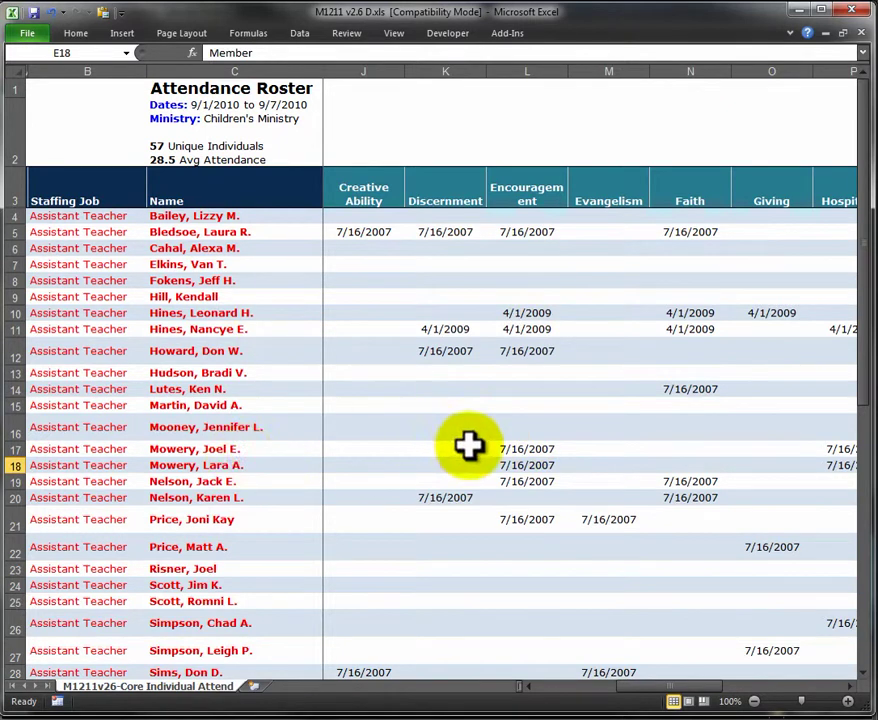
left_click_drag(647, 696, 768, 686)
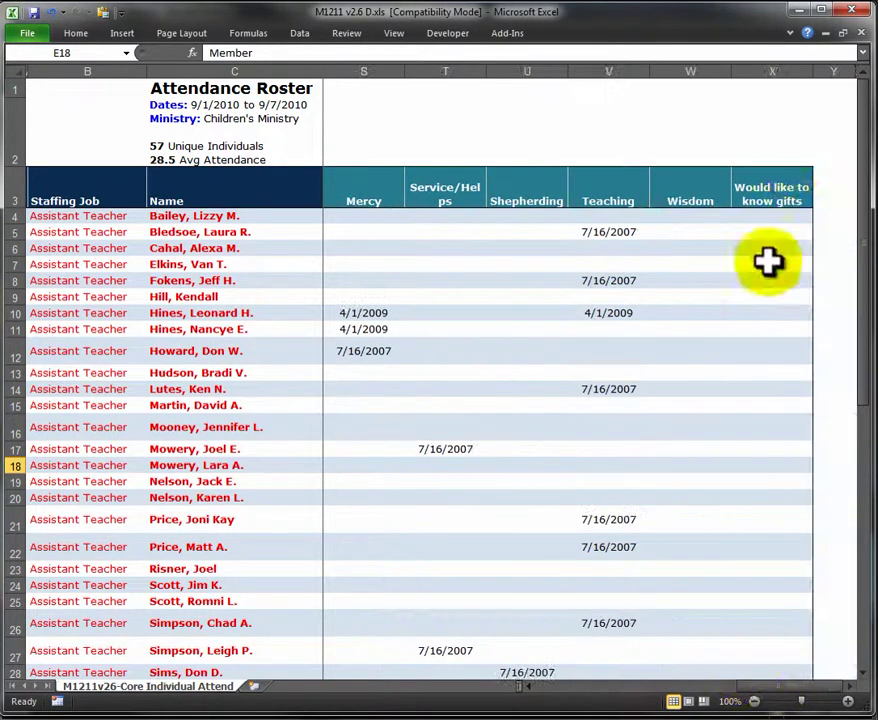
left_click_drag(774, 700, 546, 688)
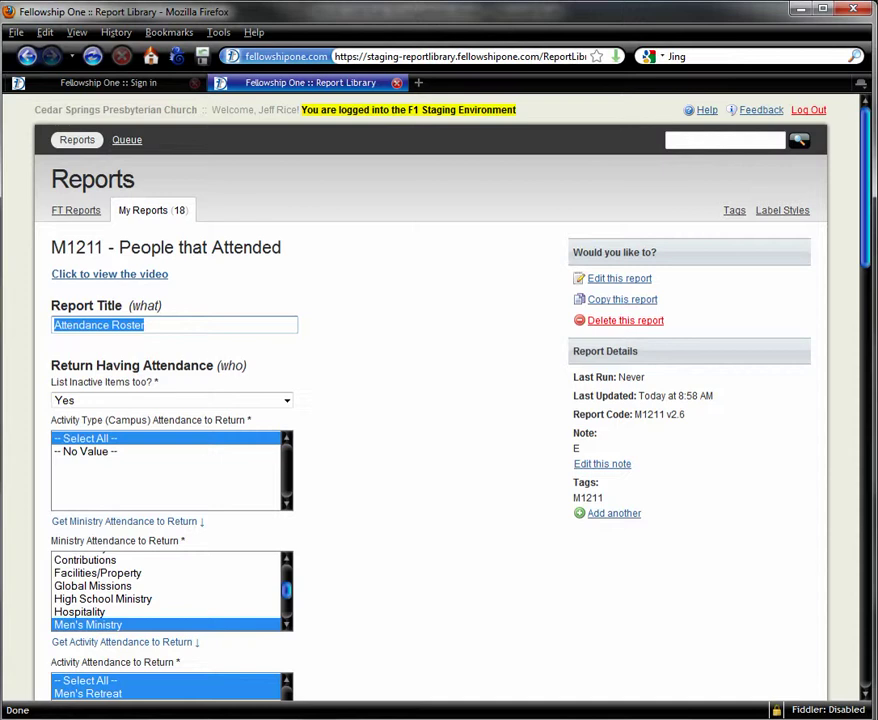
Switch to the Report Library in Firefox and examine the People that Attended report's Men's Retreat criteria, time period, page break and output fields
left_click(348, 332)
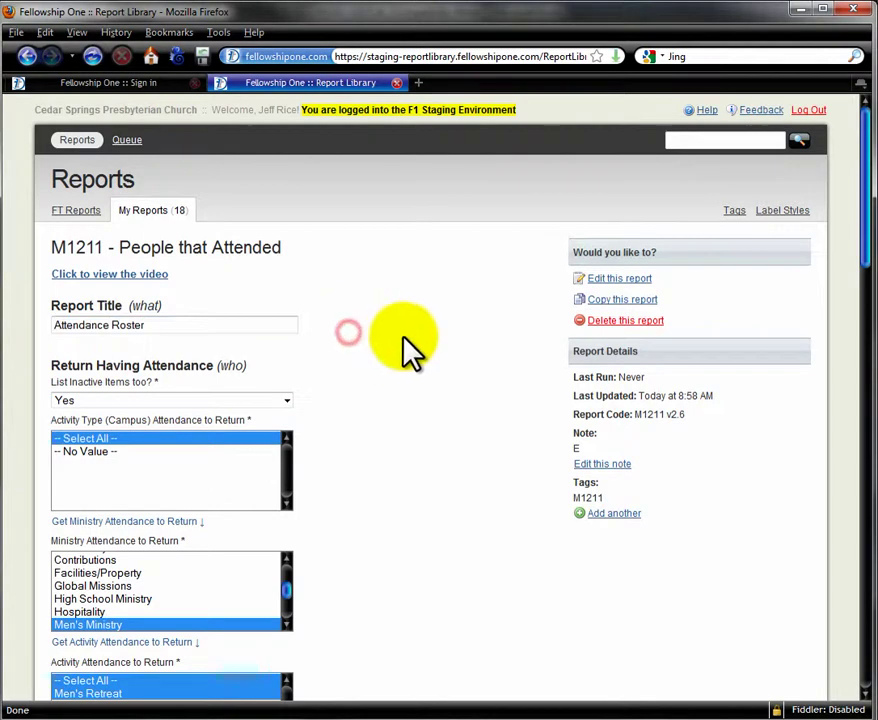
scroll(410, 345, "down", 3)
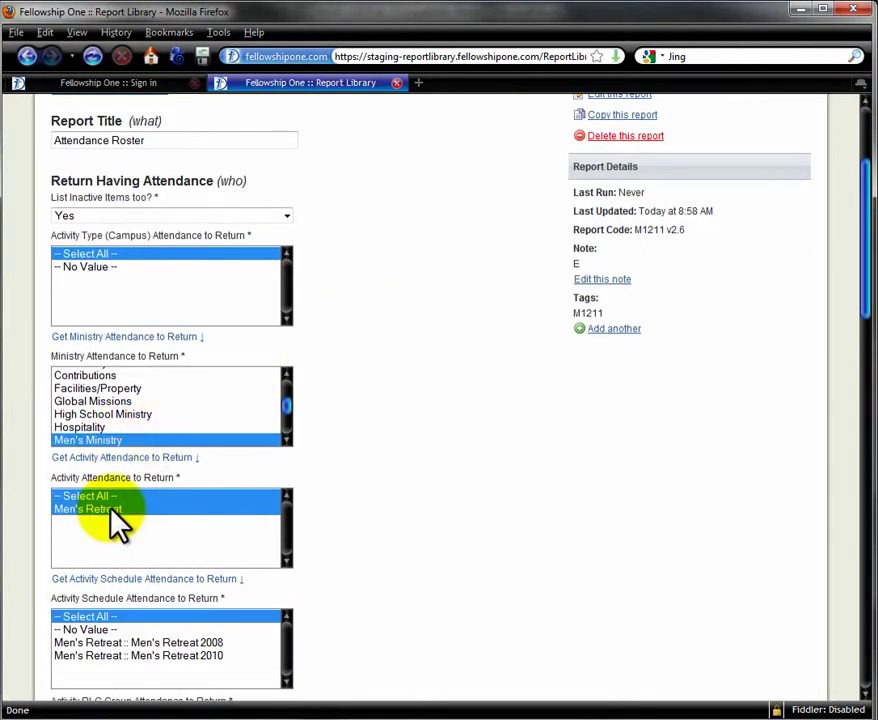
scroll(388, 490, "down", 5)
scroll(388, 490, "down", 5)
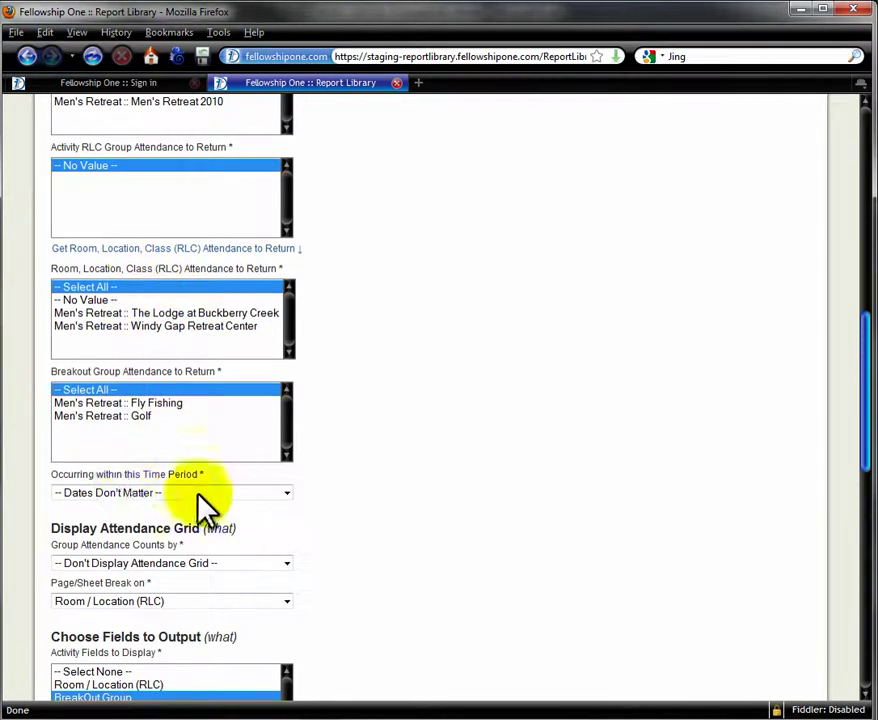
scroll(349, 506, "down", 3)
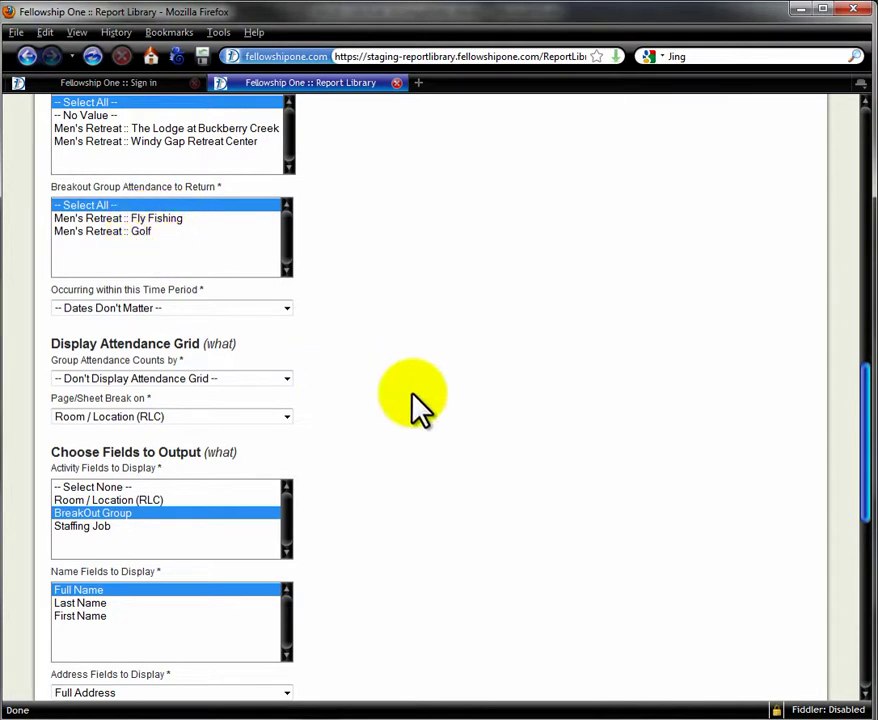
scroll(412, 392, "down", 2)
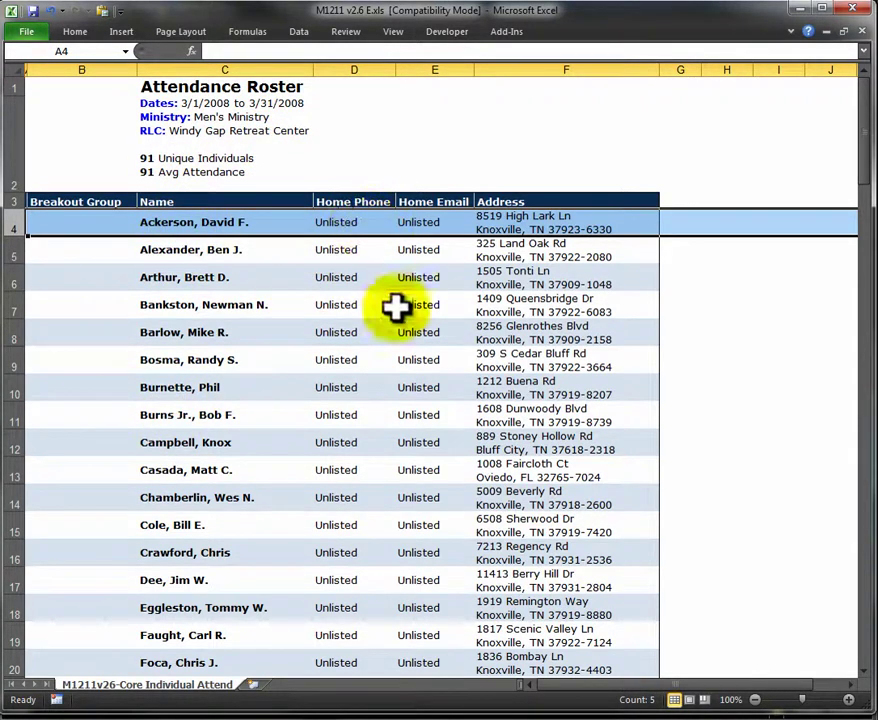
Switch to M1211 v2.6 E.xls in Excel and review the Windy Gap Retreat Center roster, including its Fly Fishing and Golf breakout groups
scroll(530, 390, "down", 4)
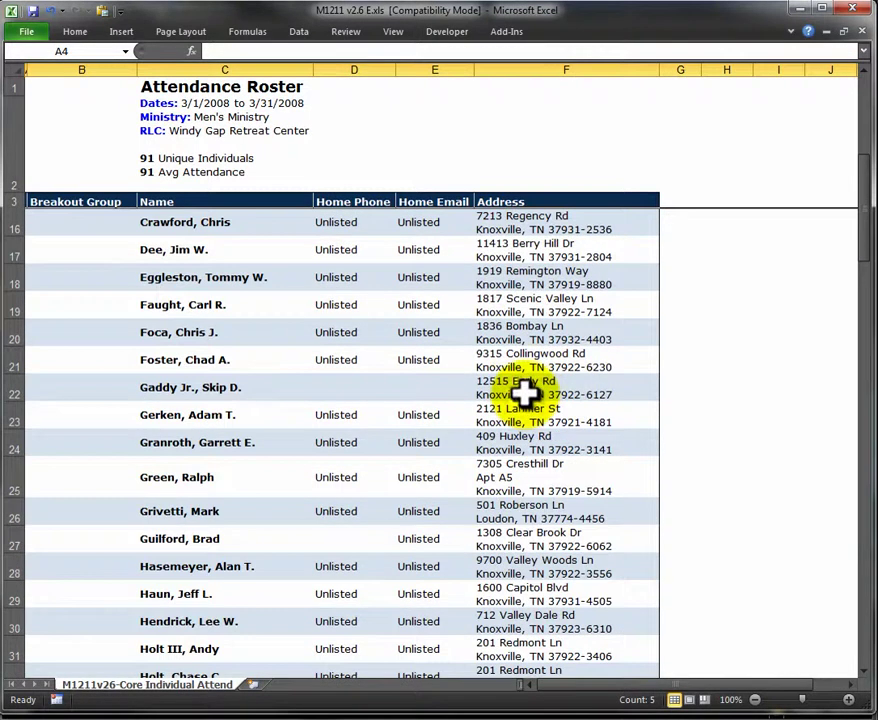
scroll(503, 430, "down", 10)
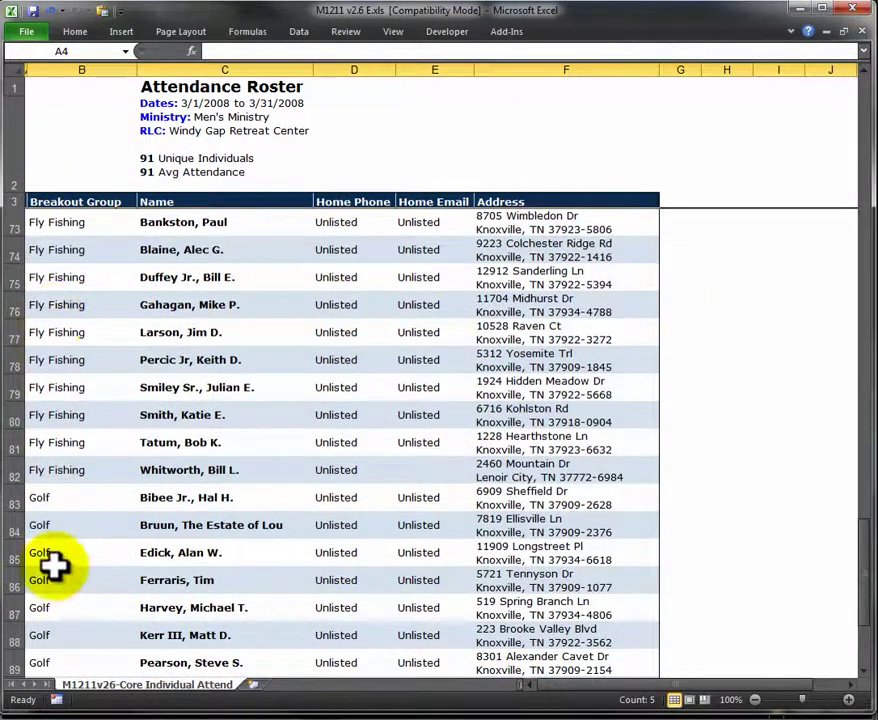
scroll(170, 540, "down", 5)
scroll(294, 514, "up", 20)
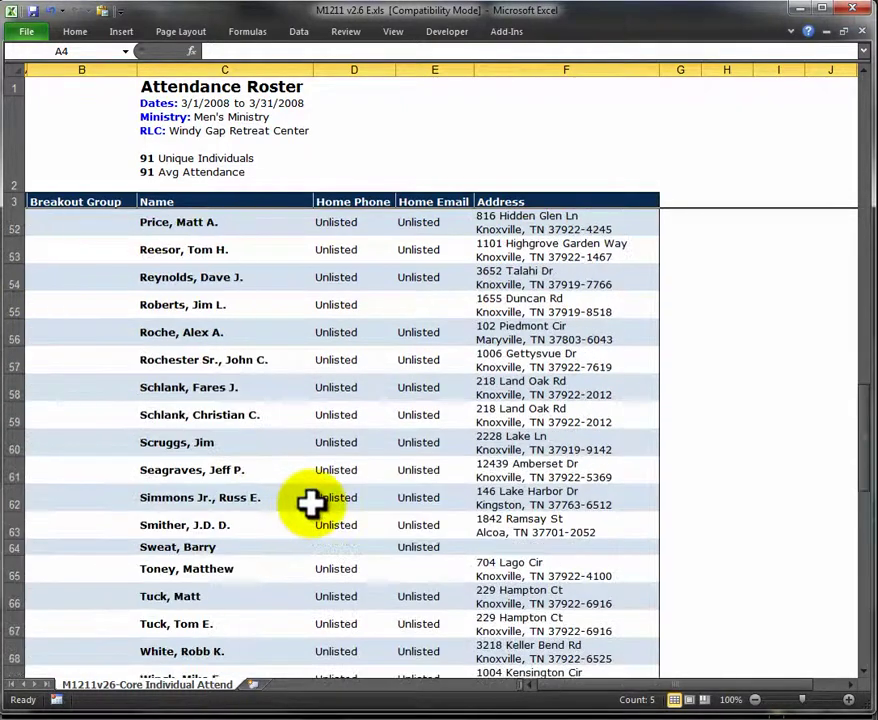